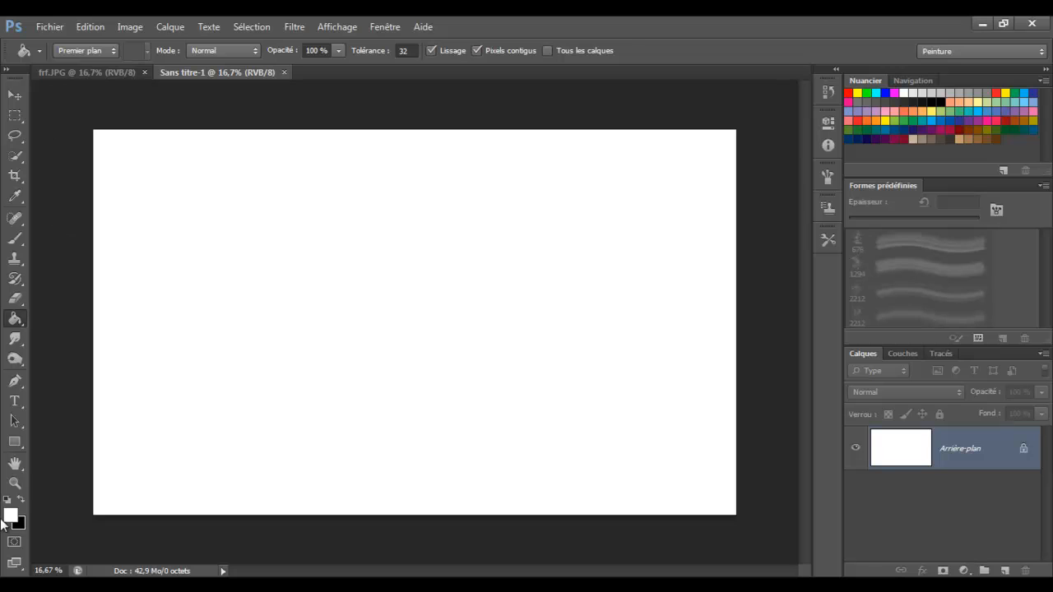
Step: Fill the background with black and ready the Brush tool with white as the foreground colour
left_click(273, 313)
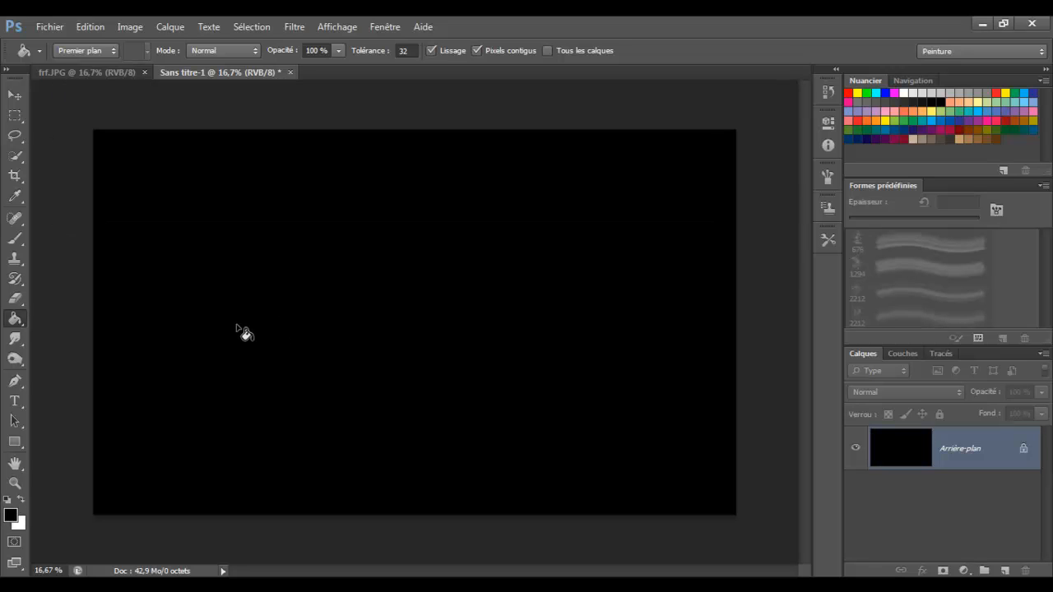
left_click(15, 242)
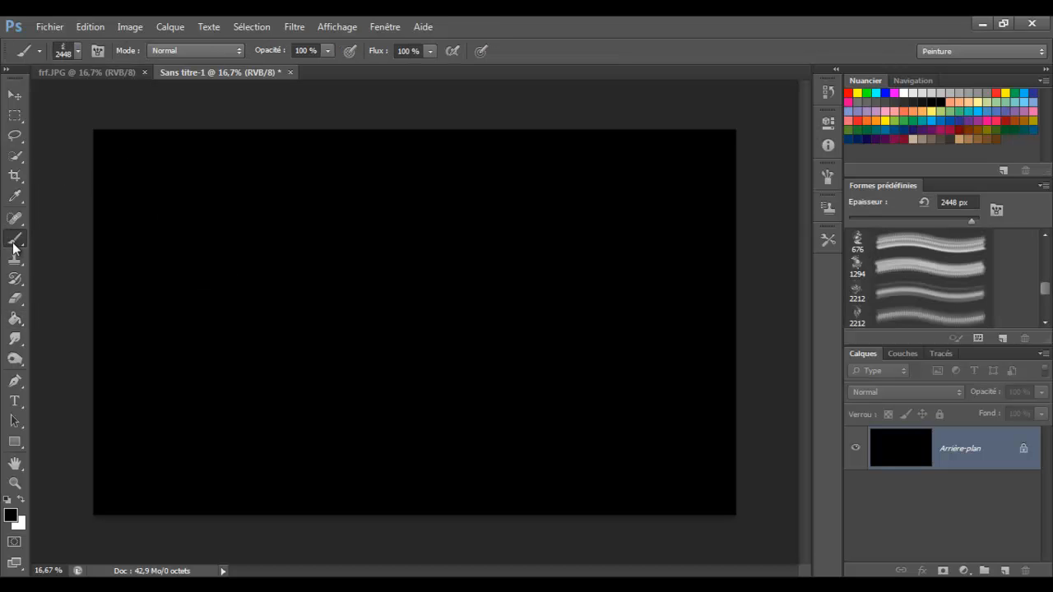
left_click(23, 501)
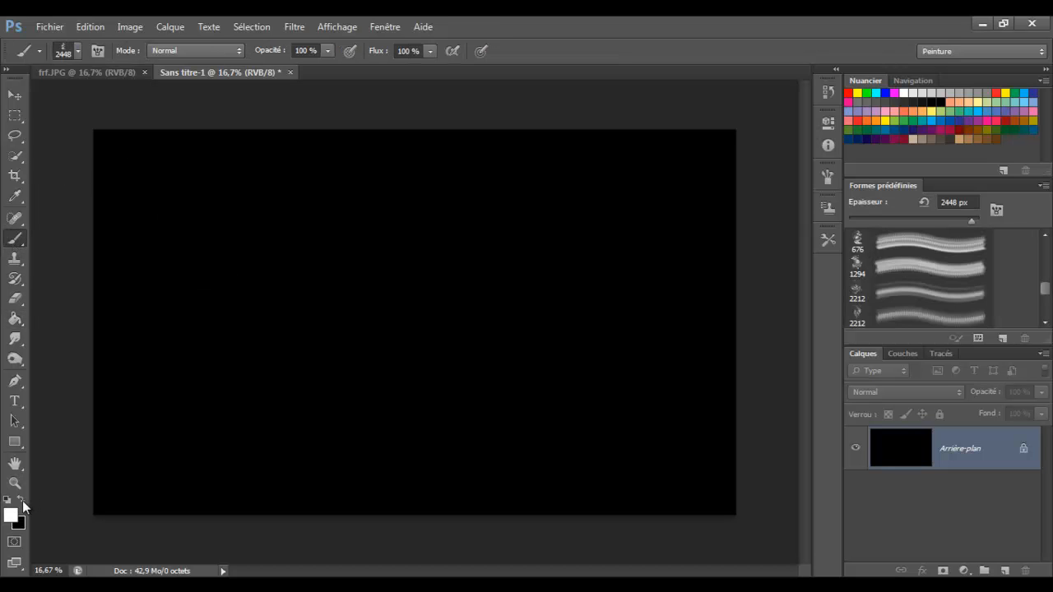
Step: Look through the smoke brush presets, and browse the "fumée" brush search results on brush-photoshop.fr in the web browser
left_click(79, 51)
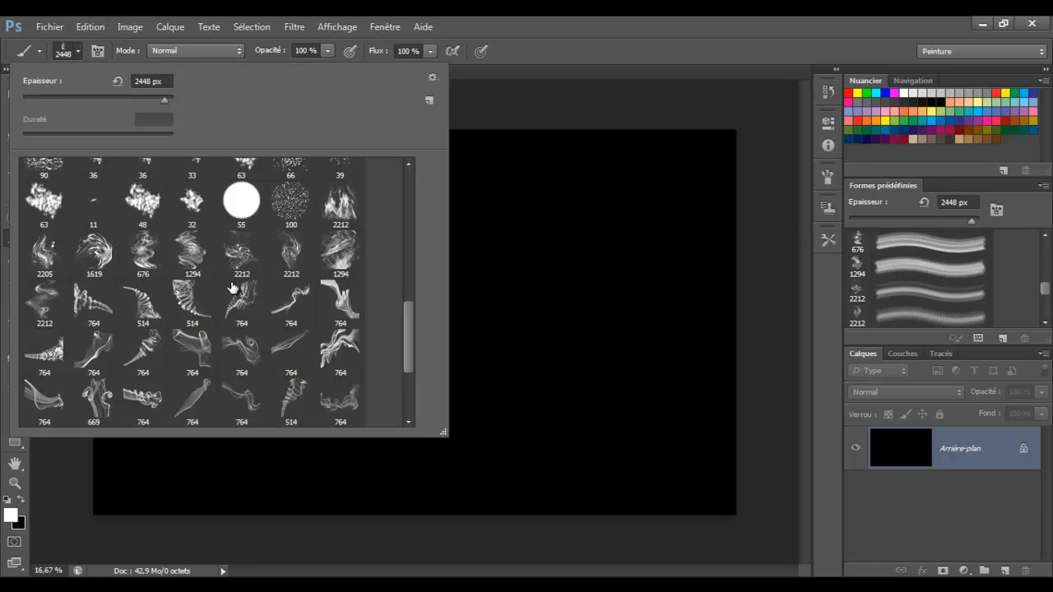
left_click(79, 51)
left_click(56, 584)
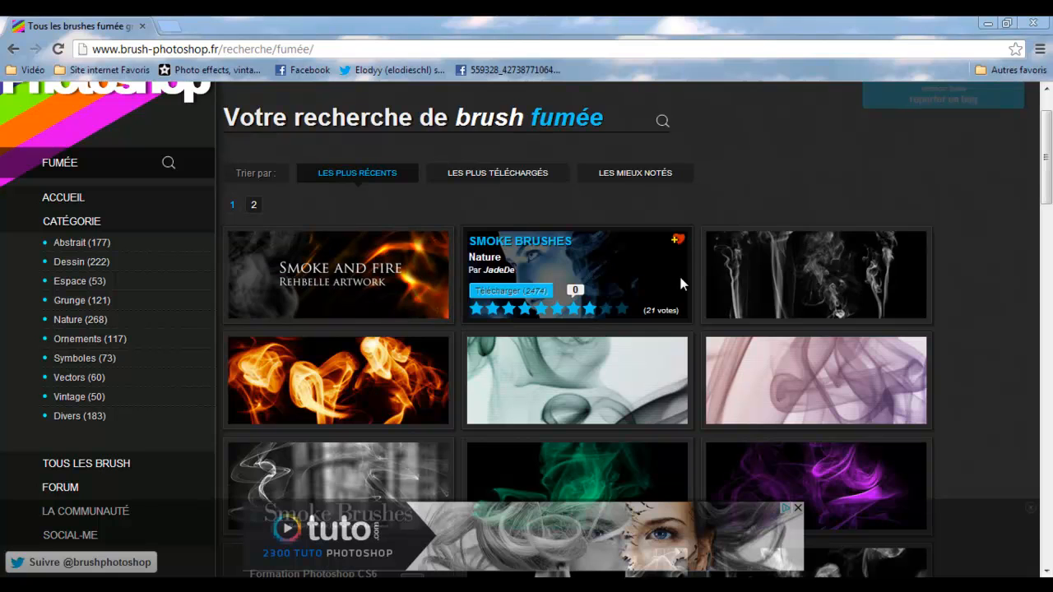
scroll(574, 289, "down", 8)
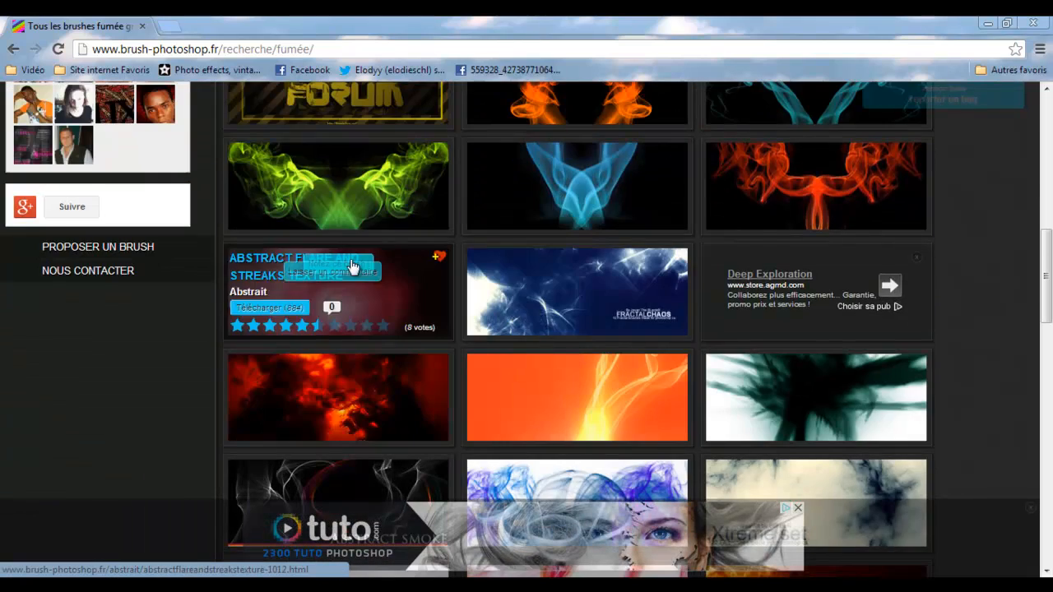
scroll(577, 332, "up", 4)
scroll(590, 197, "up", 5)
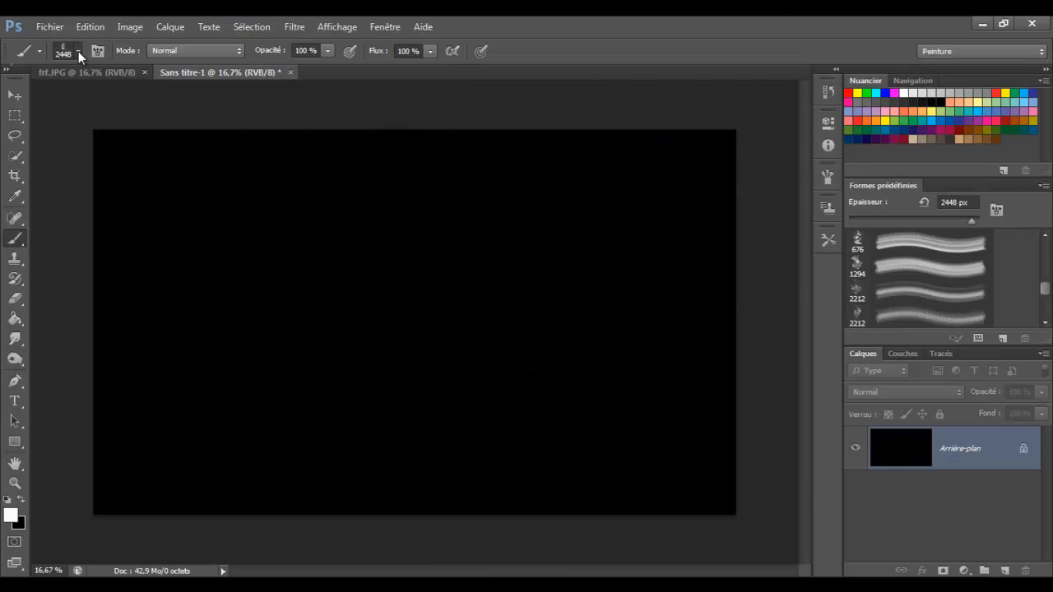
Step: Back in Photoshop, stamp the current smoke brush once in white at 2448 px in the middle of the canvas
left_click(78, 51)
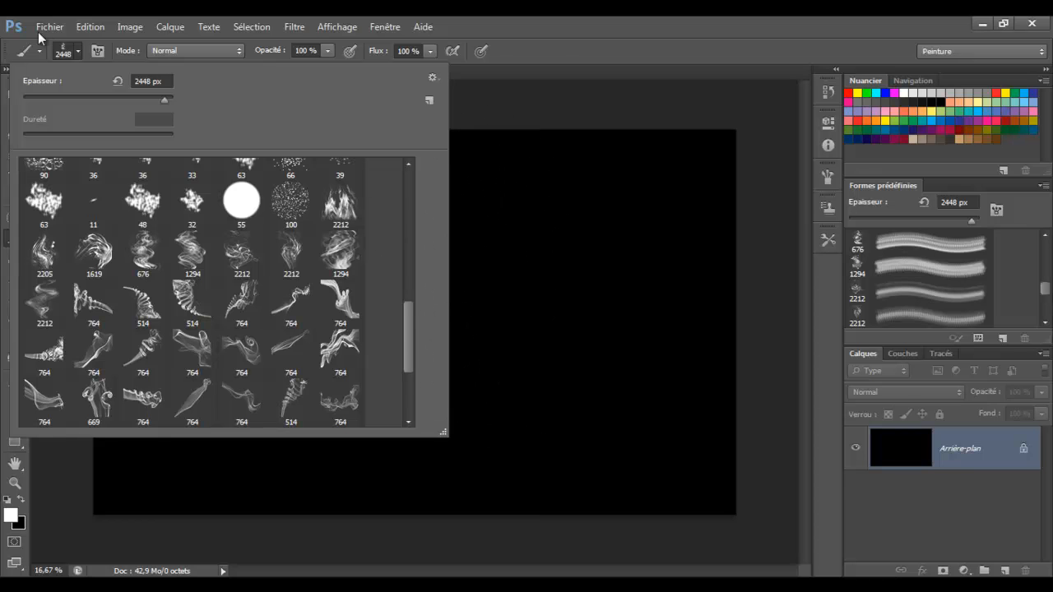
left_click(79, 52)
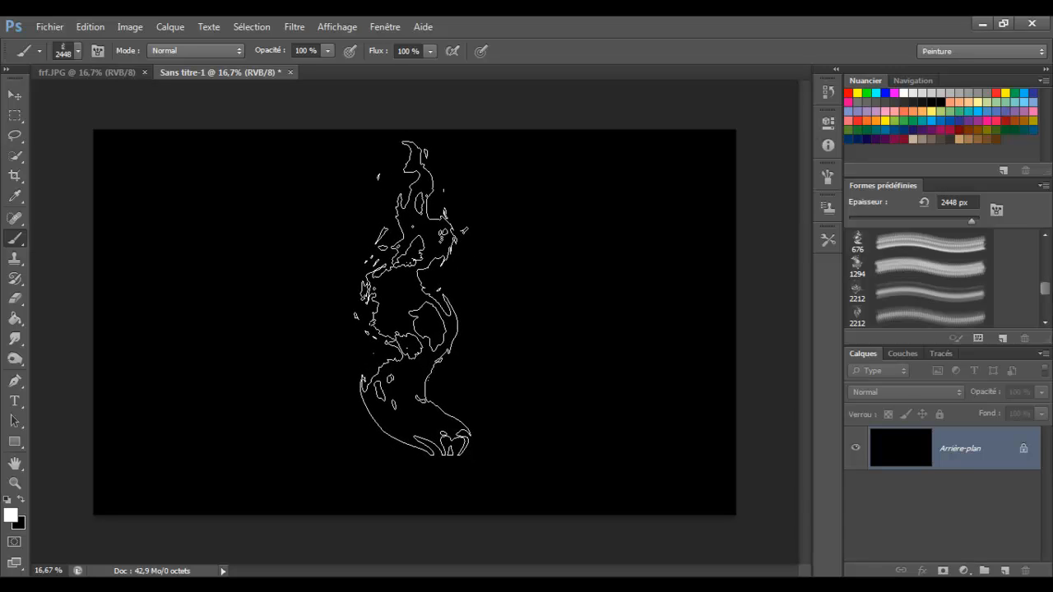
left_click(413, 299)
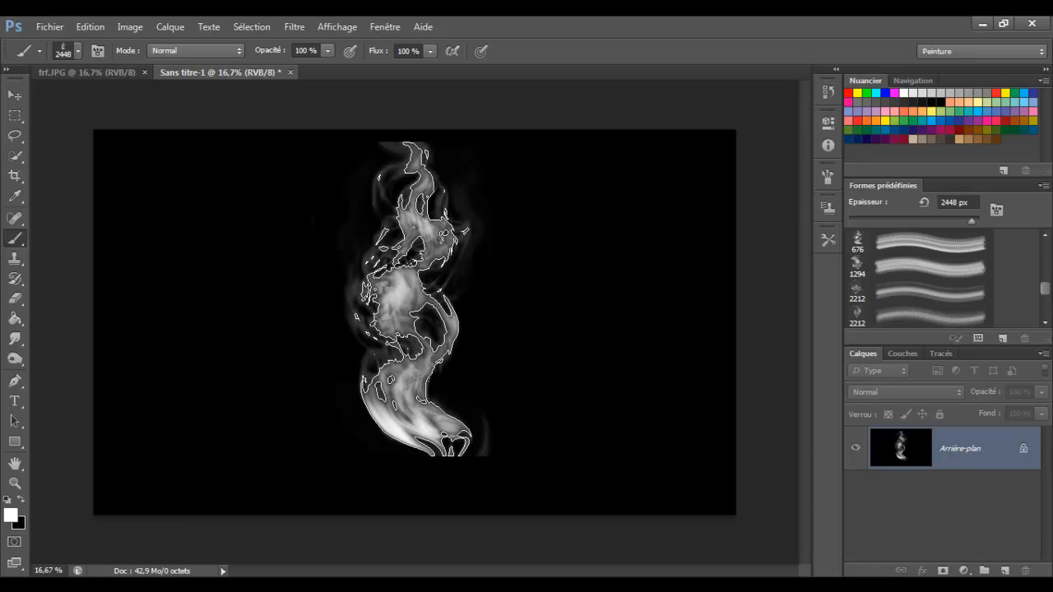
Step: Try stamping the 1294 smoke brush enlarged to 2680 px over the smoke, and undo that stamp
left_click(78, 53)
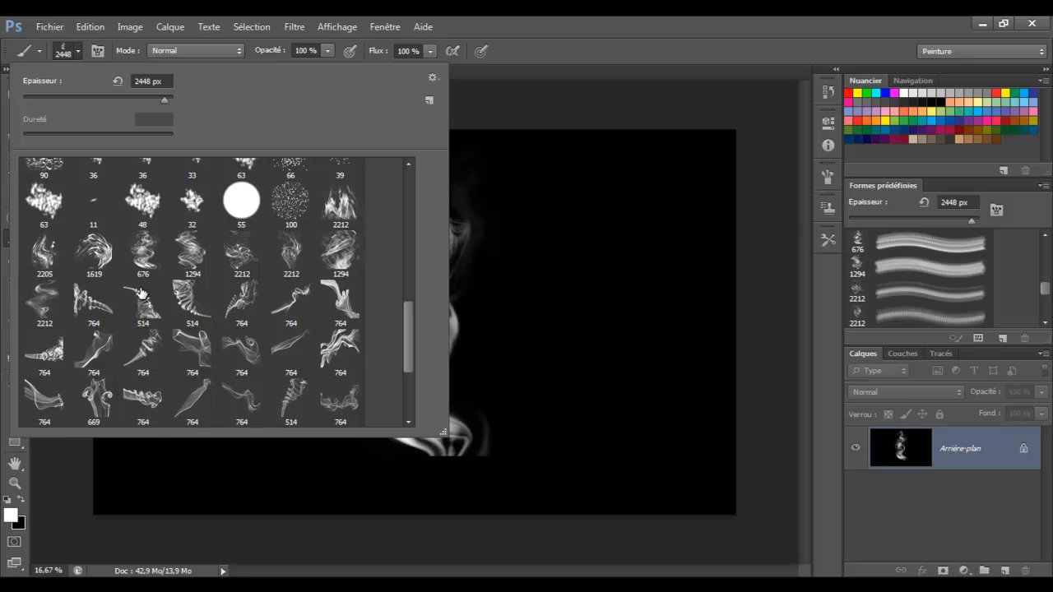
left_click(335, 261)
left_click(78, 51)
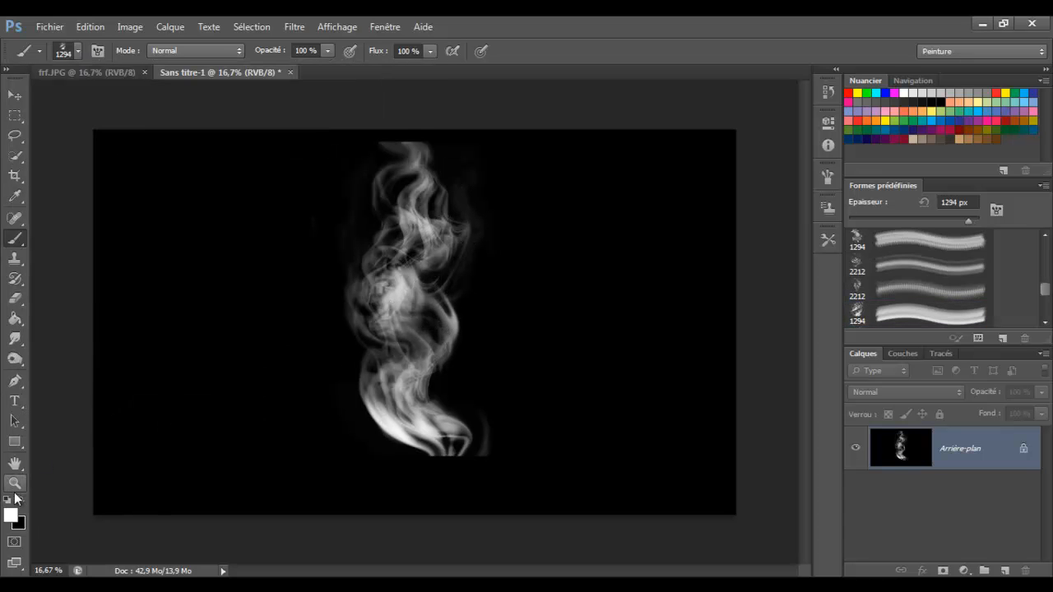
left_click(72, 53)
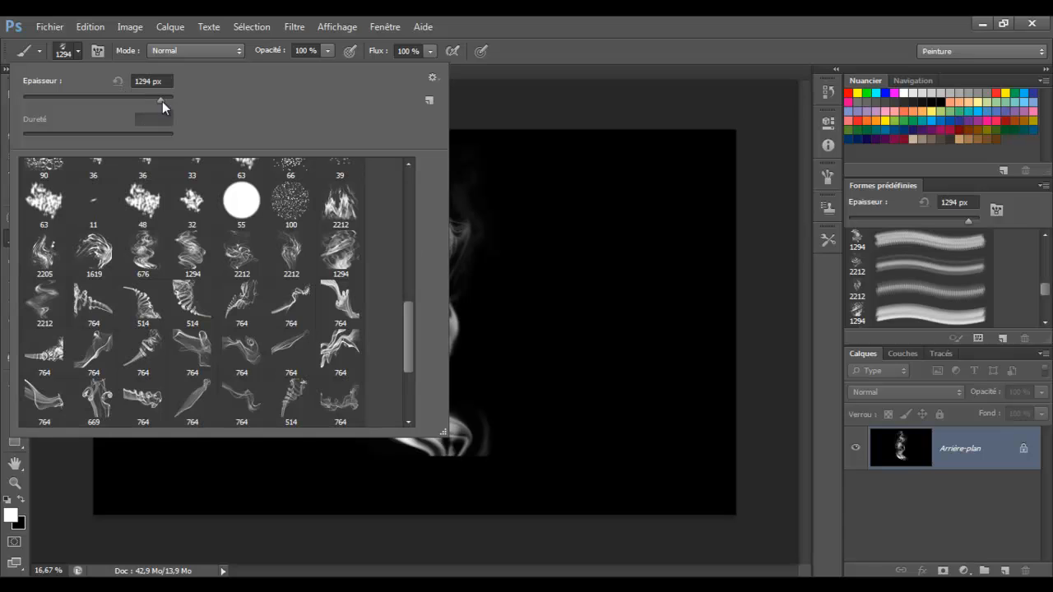
key("Return")
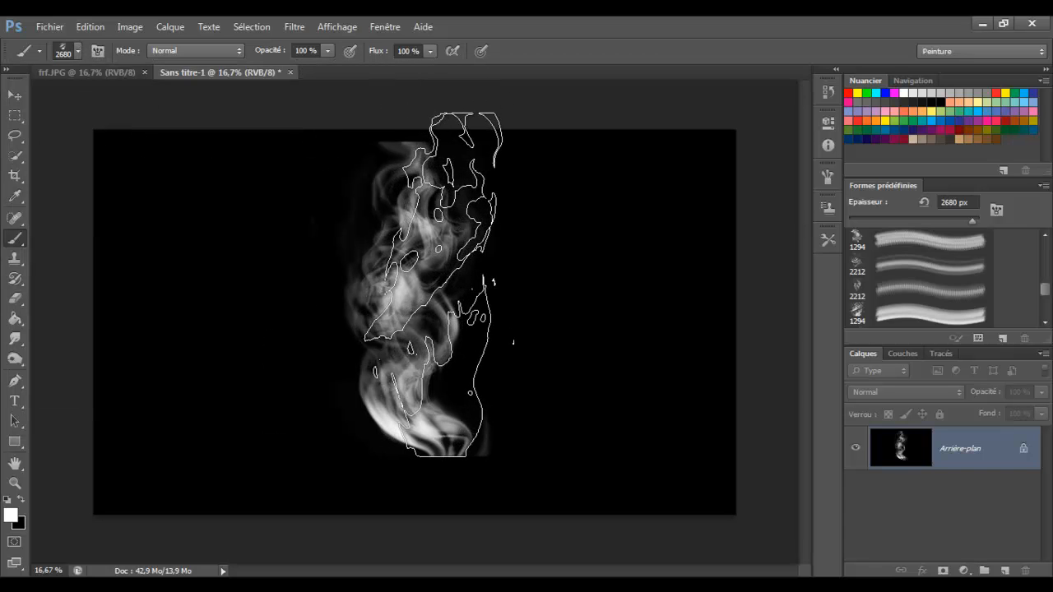
left_click(434, 284)
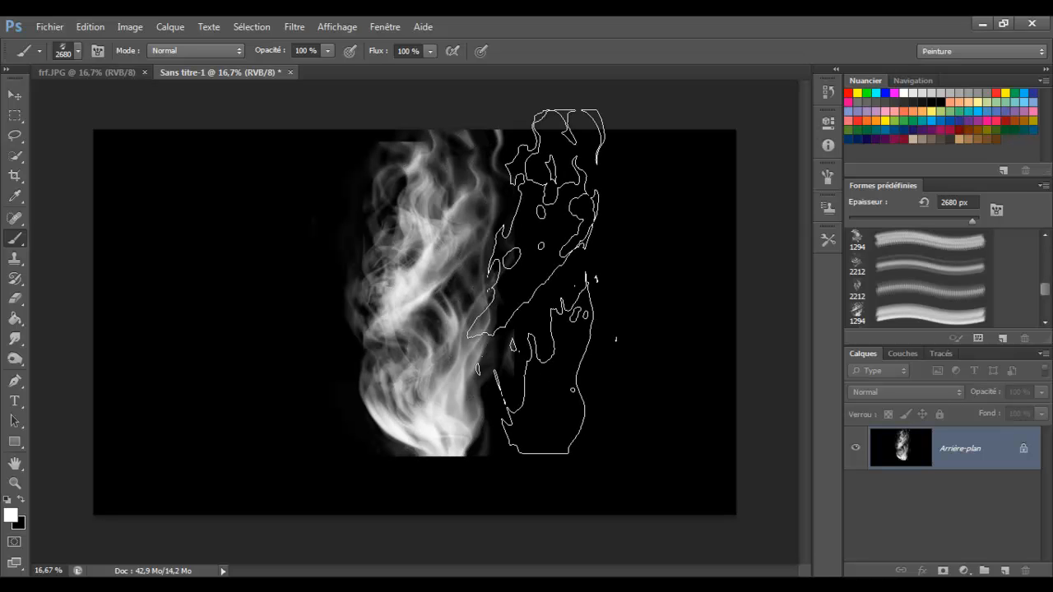
key("ctrl+z")
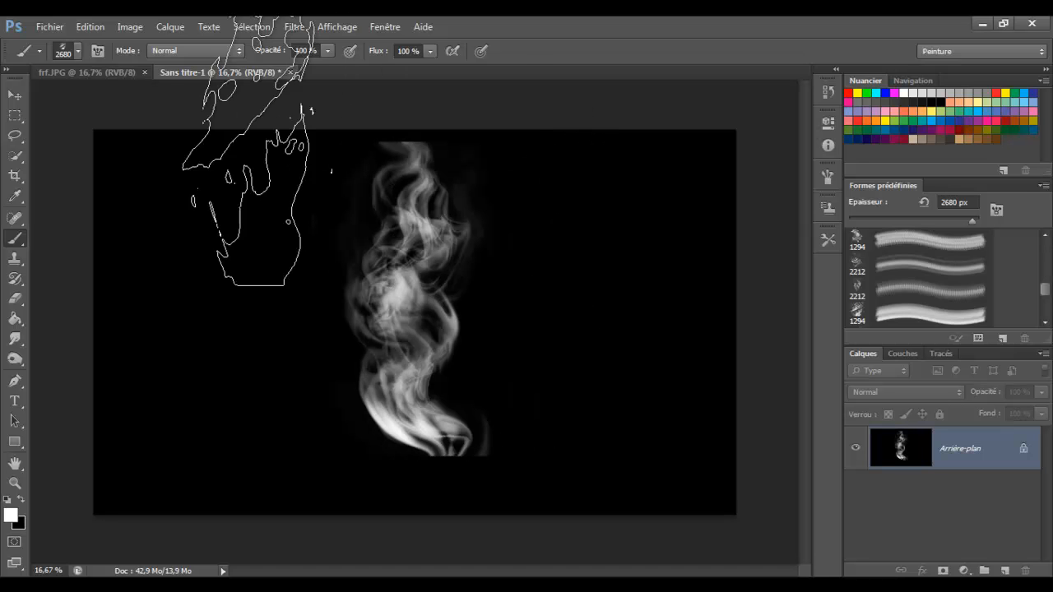
Step: Choose the 1091 smoke brush, set its size to 2216 px, and stamp it once over the right side of the smoke column
left_click(77, 46)
scroll(231, 298, "down", 3)
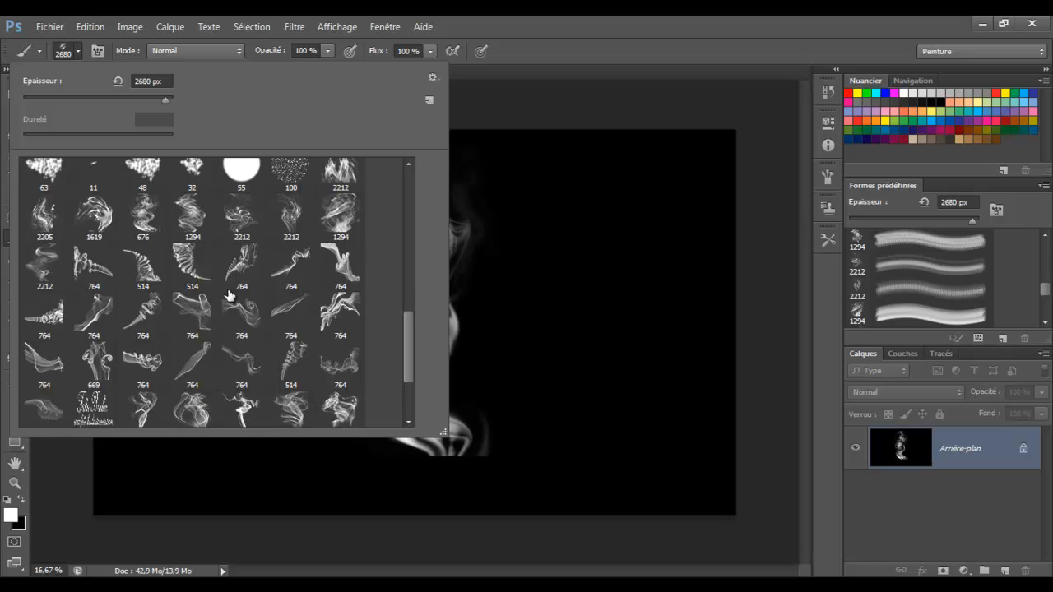
scroll(231, 298, "down", 2)
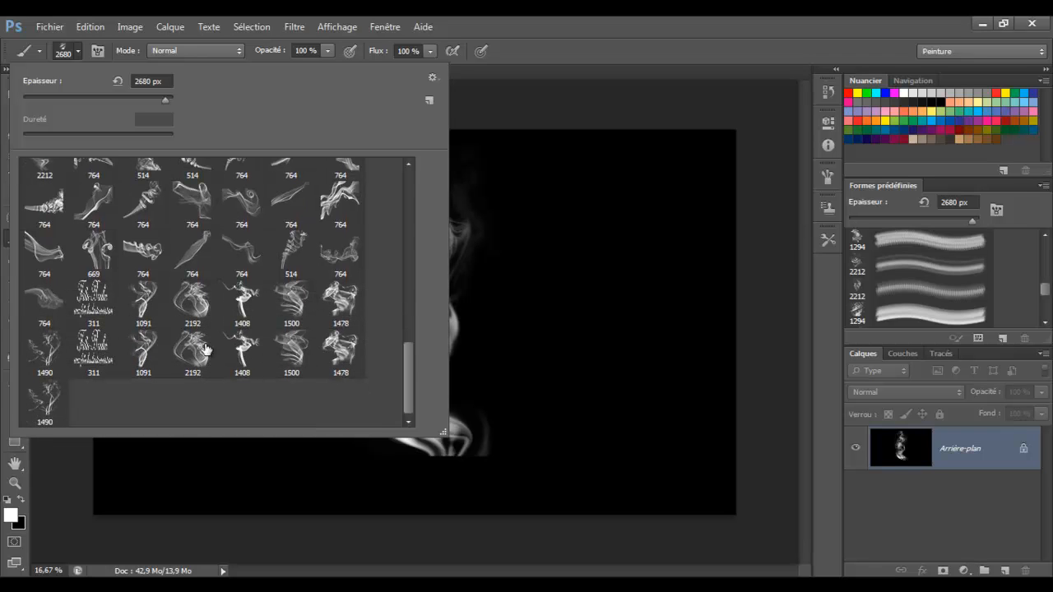
left_click(151, 358)
left_click(78, 52)
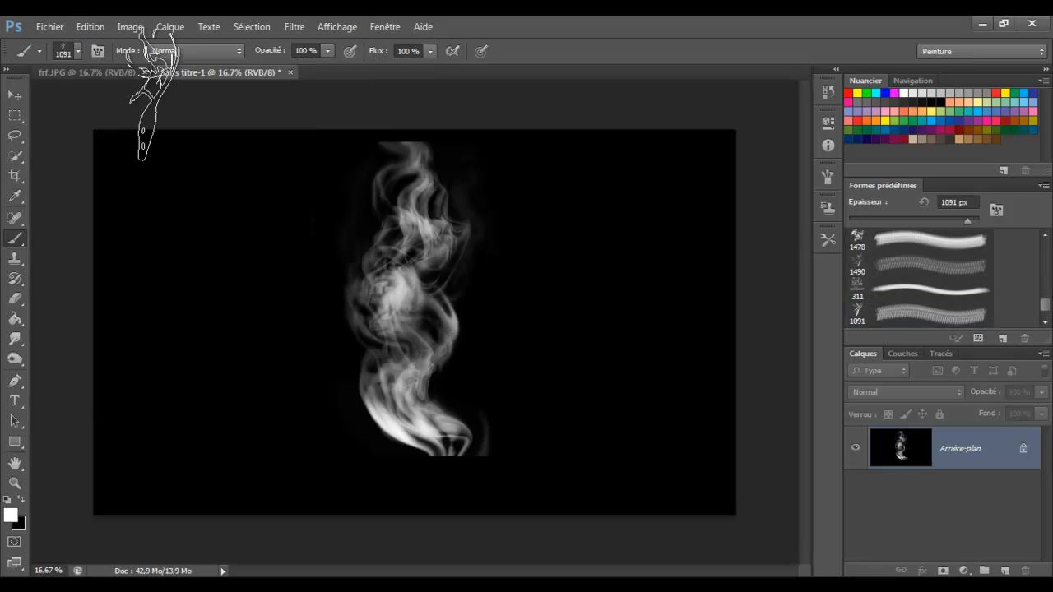
left_click(76, 50)
left_click(165, 97)
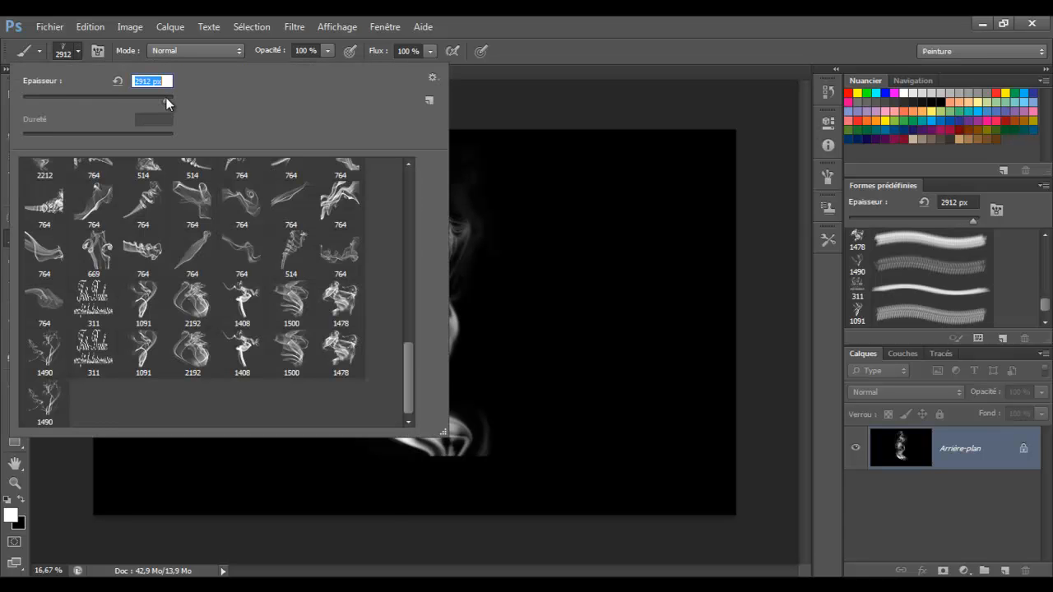
left_click(64, 52)
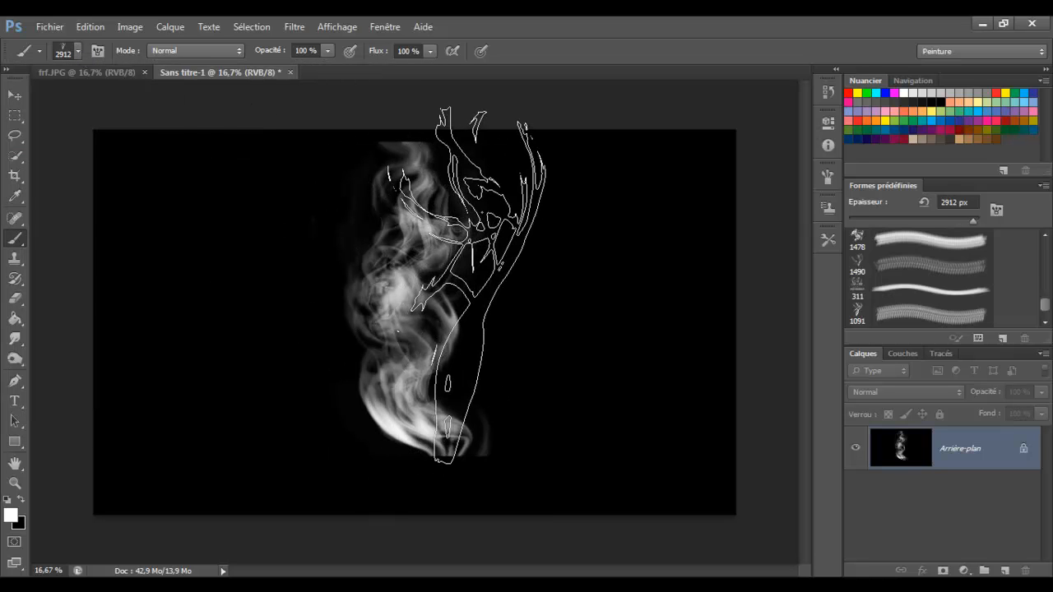
left_click(75, 51)
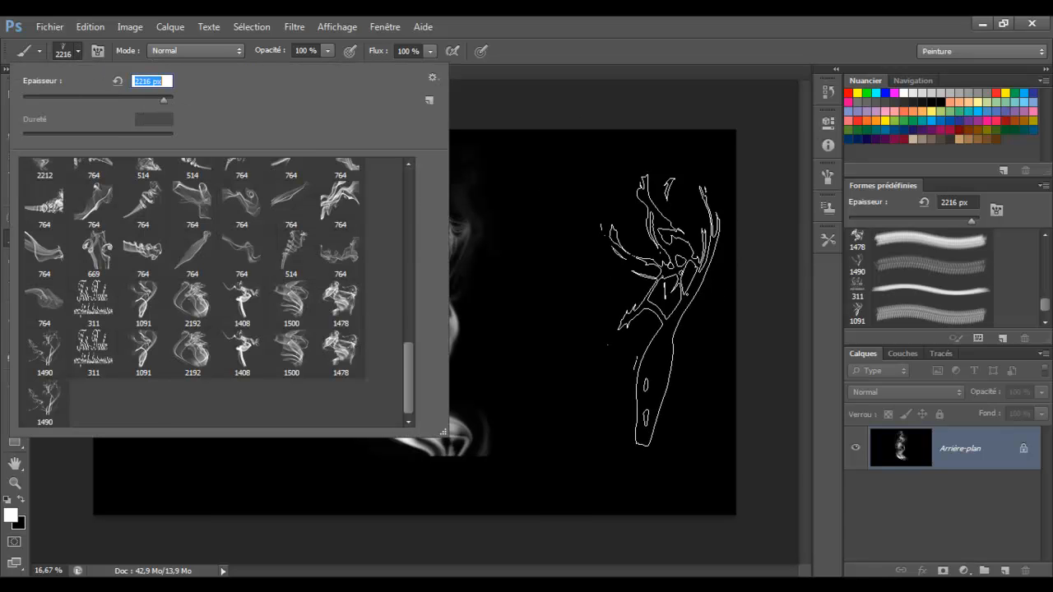
left_click(78, 49)
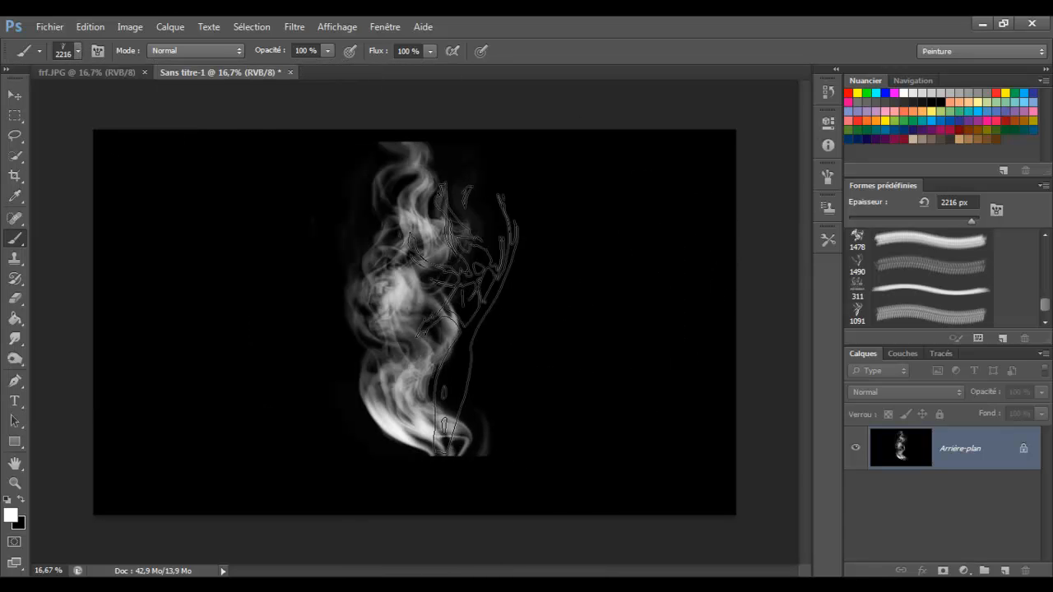
left_click(461, 320)
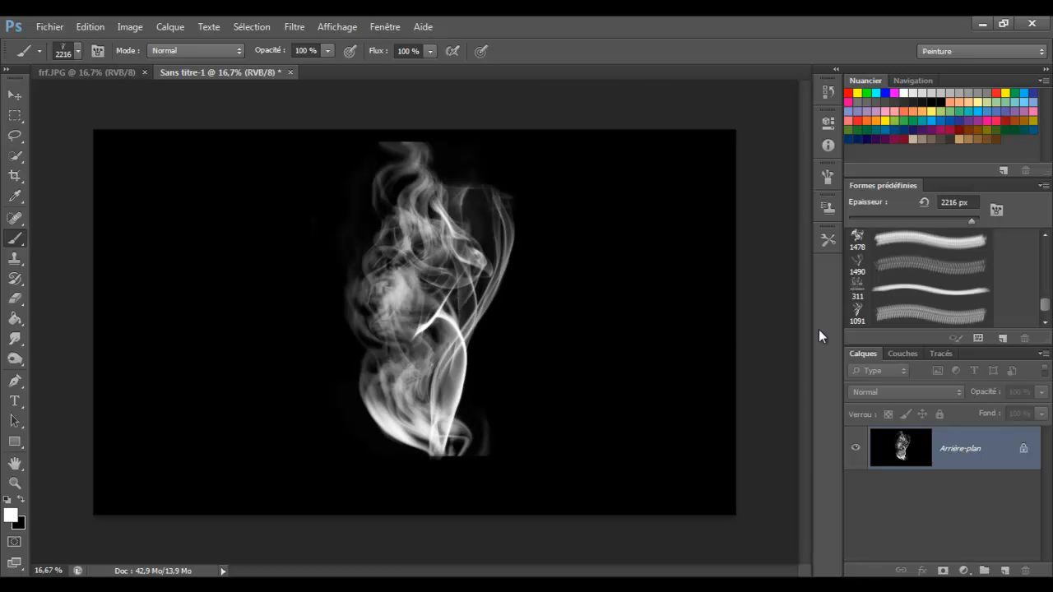
Step: Choose a 764 smoke brush with a twisted plume and enable its Shape Dynamics with an angle jitter of 81 %
left_click(79, 50)
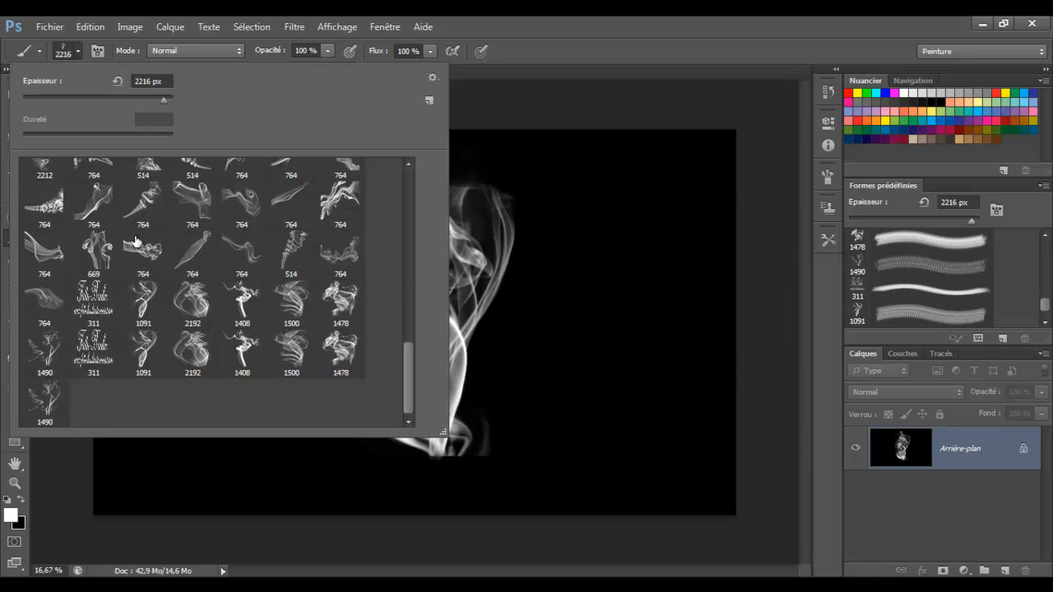
scroll(110, 271, "up", 1)
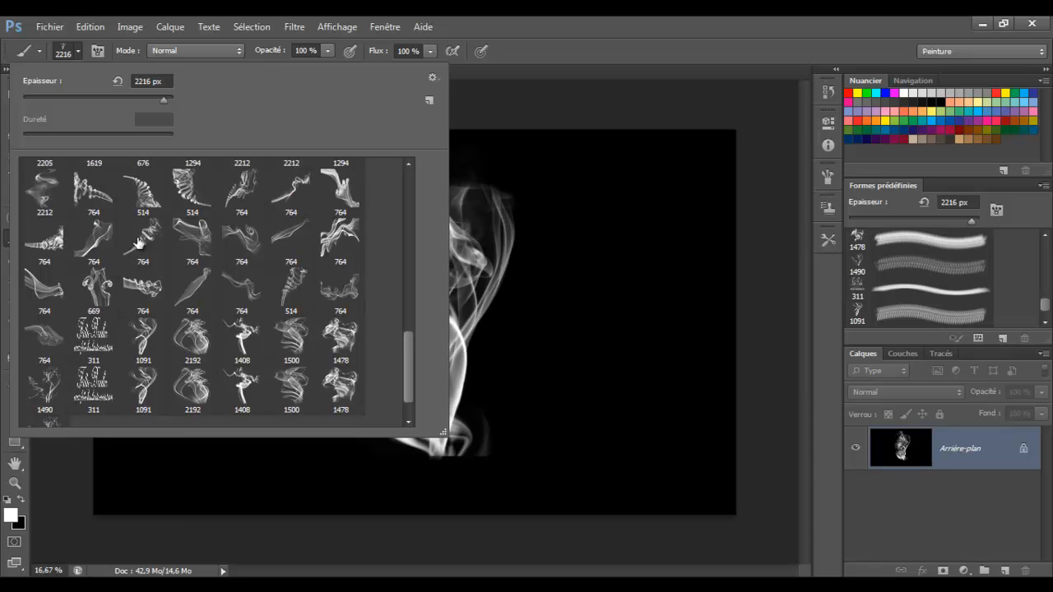
left_click(141, 242)
left_click(98, 51)
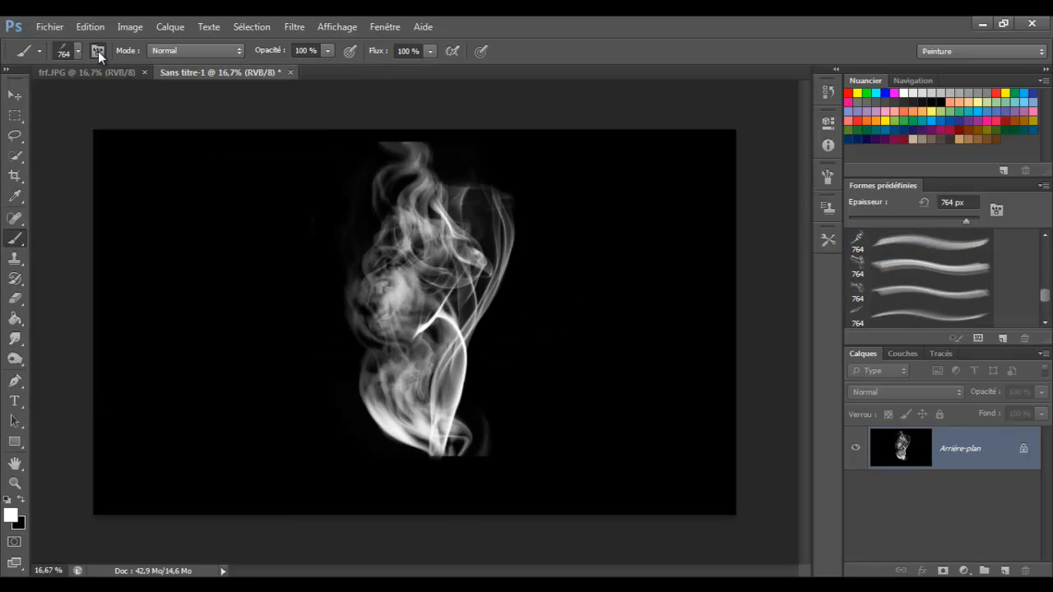
left_click(98, 51)
left_click(518, 199)
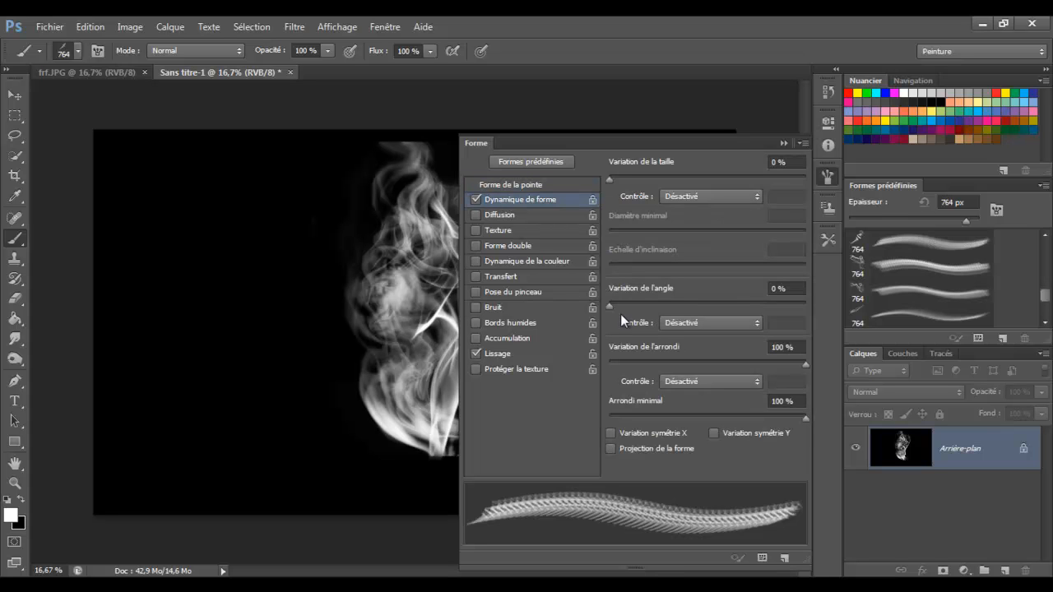
left_click_drag(611, 304, 769, 305)
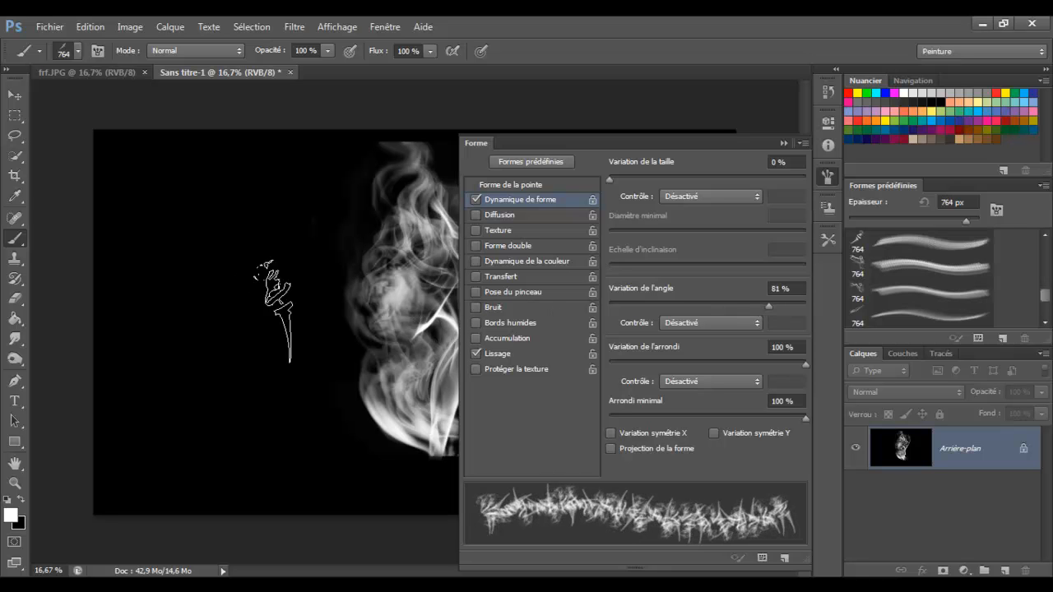
left_click(782, 142)
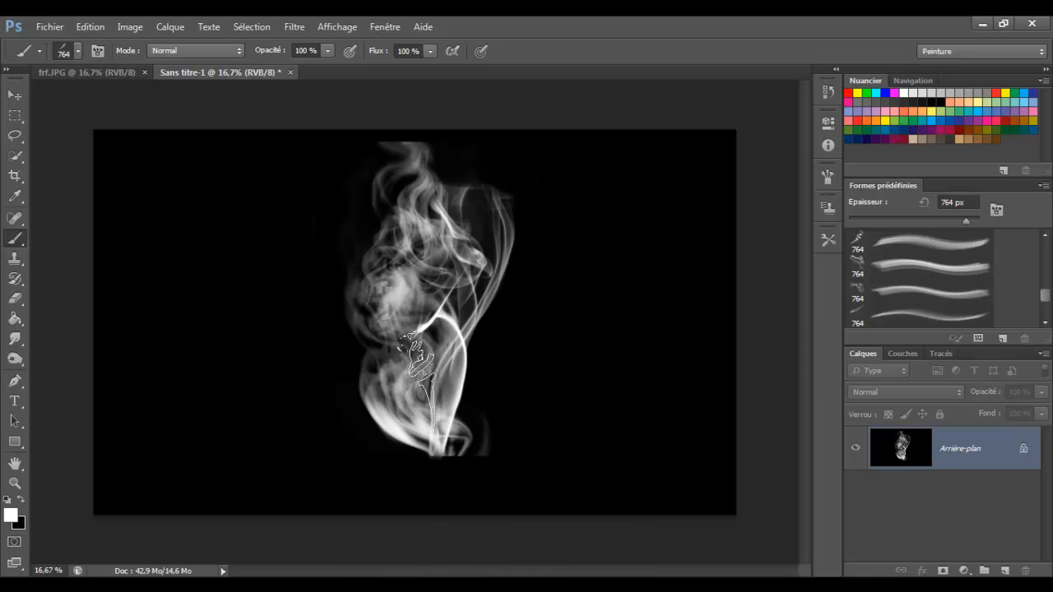
Step: Set the twisted smoke brush's size to 2448 px and stamp it over the upper part of the smoke
left_click(77, 51)
left_click_drag(161, 98, 164, 98)
left_click(78, 53)
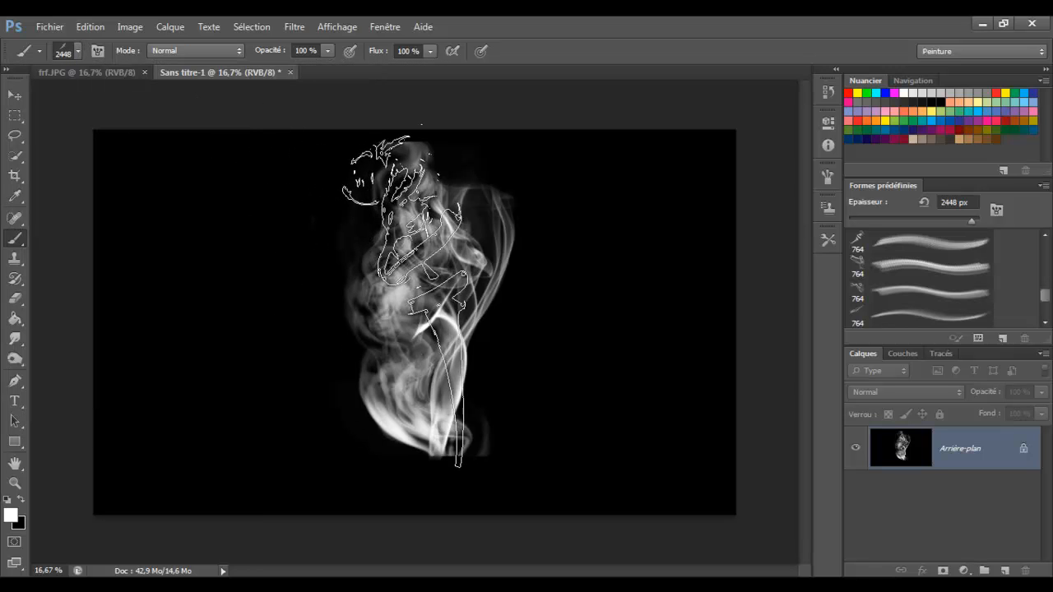
left_click(391, 290)
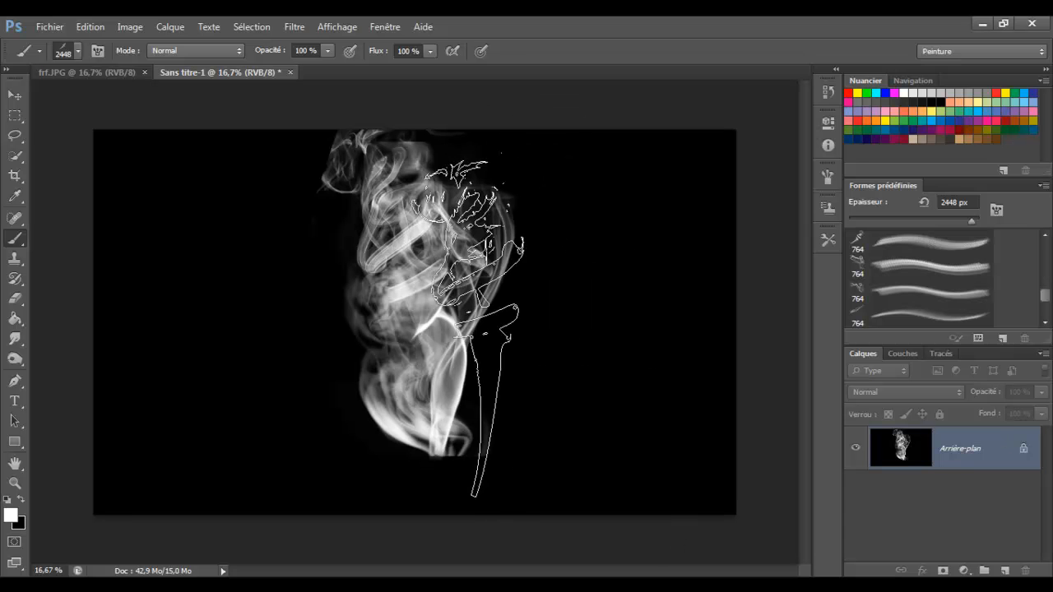
Step: Add a new layer and fill it with the rainbow spectrum as a diamond gradient from the top centre to below the canvas
left_click(1005, 571)
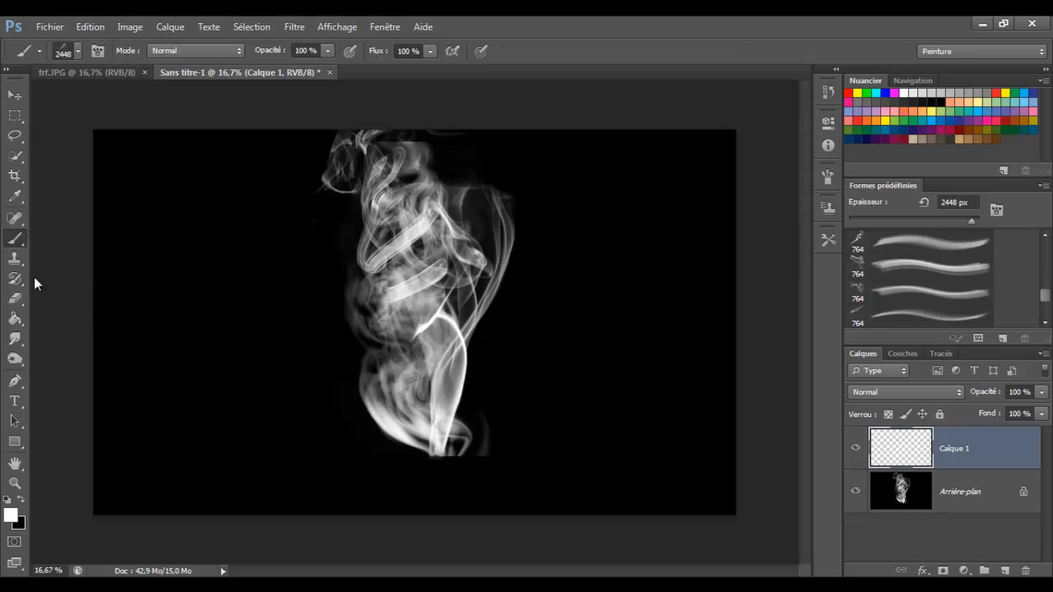
left_click(16, 321)
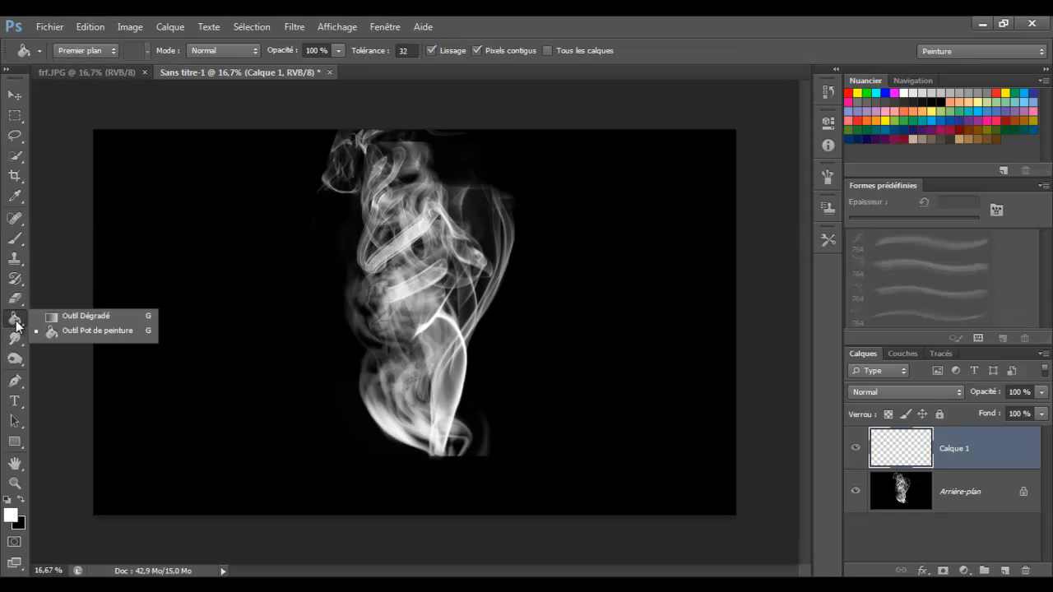
left_click(73, 317)
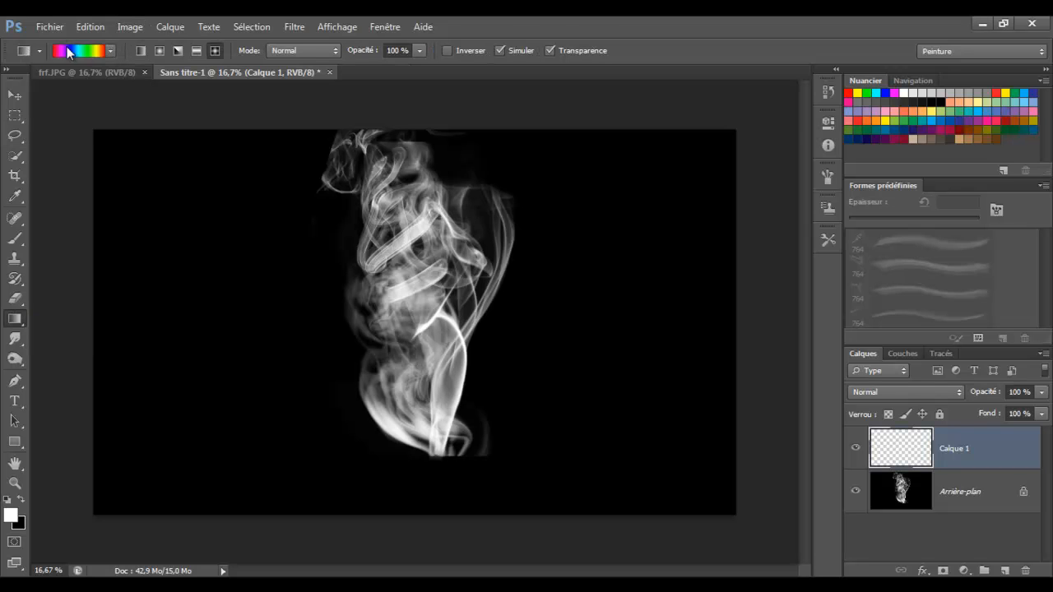
left_click(110, 50)
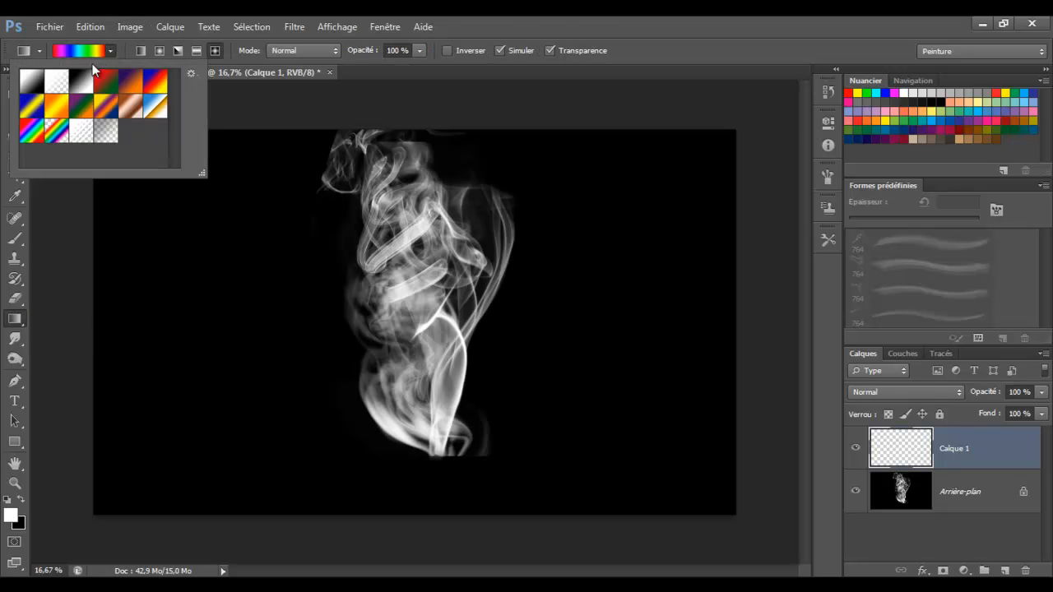
left_click(216, 49)
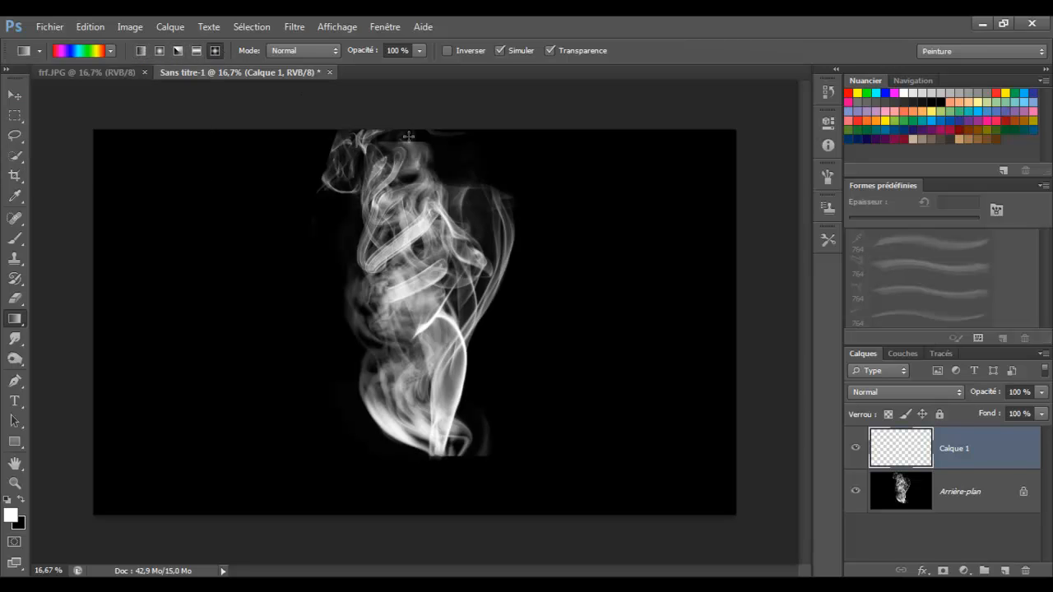
left_click_drag(412, 152, 408, 536)
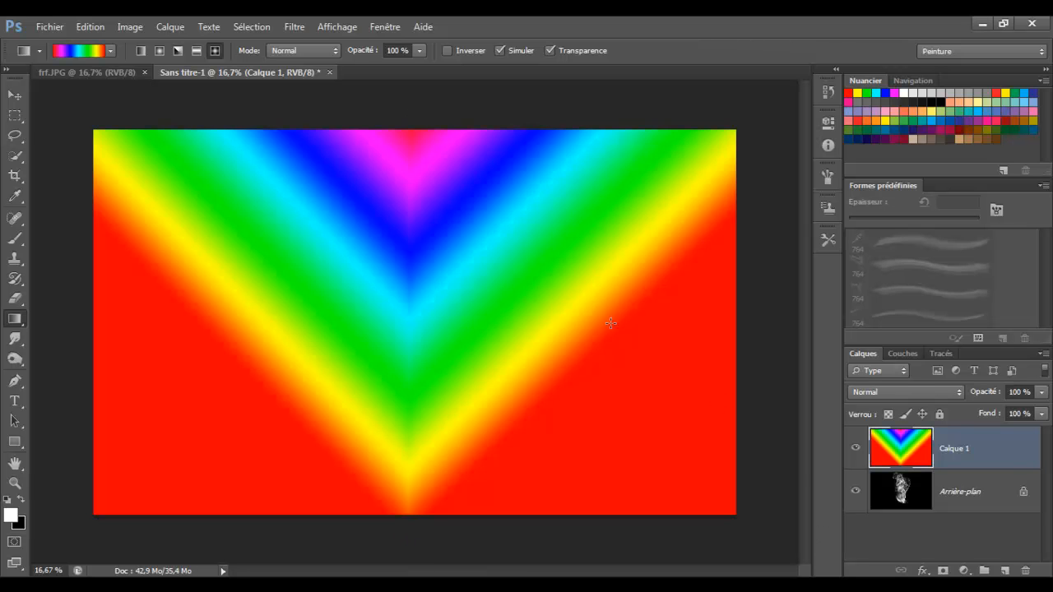
Step: Set the rainbow gradient layer's blend mode to Couleur and merge it with the background layer
left_click(898, 394)
left_click(898, 395)
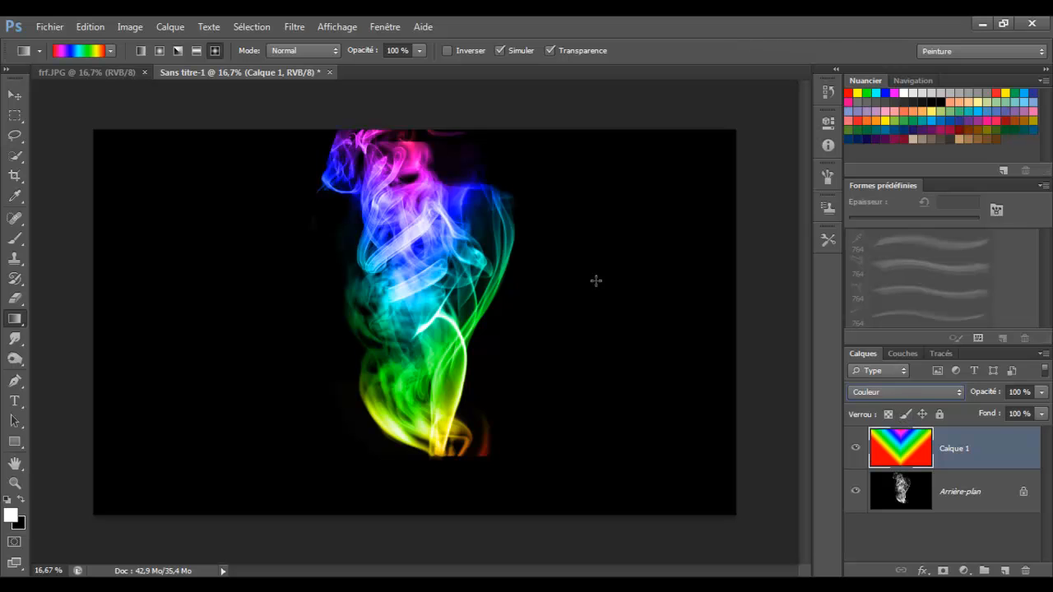
left_click(958, 491, "shift")
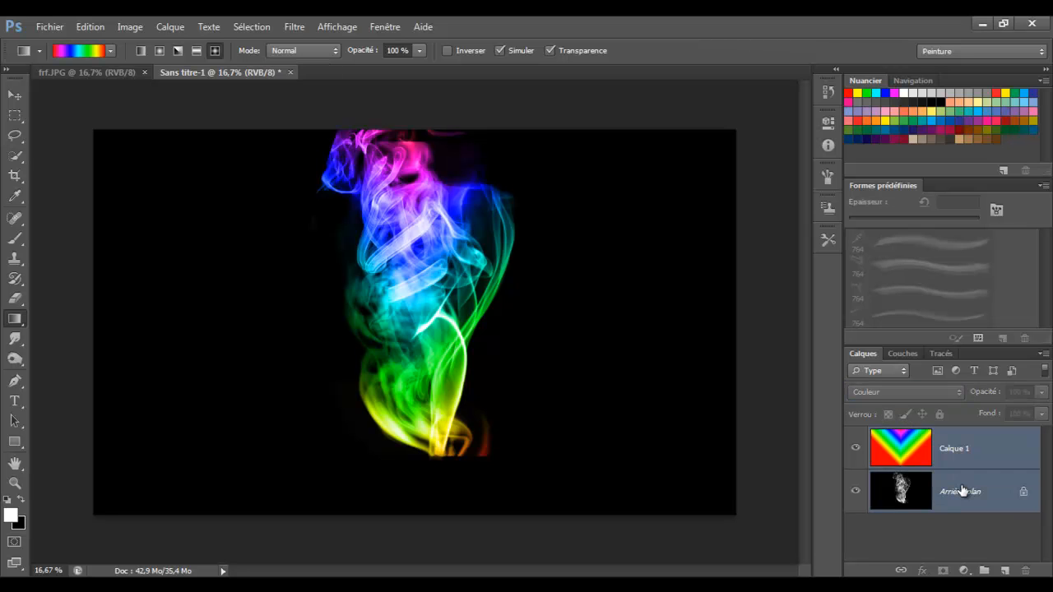
right_click(912, 493)
left_click(924, 370)
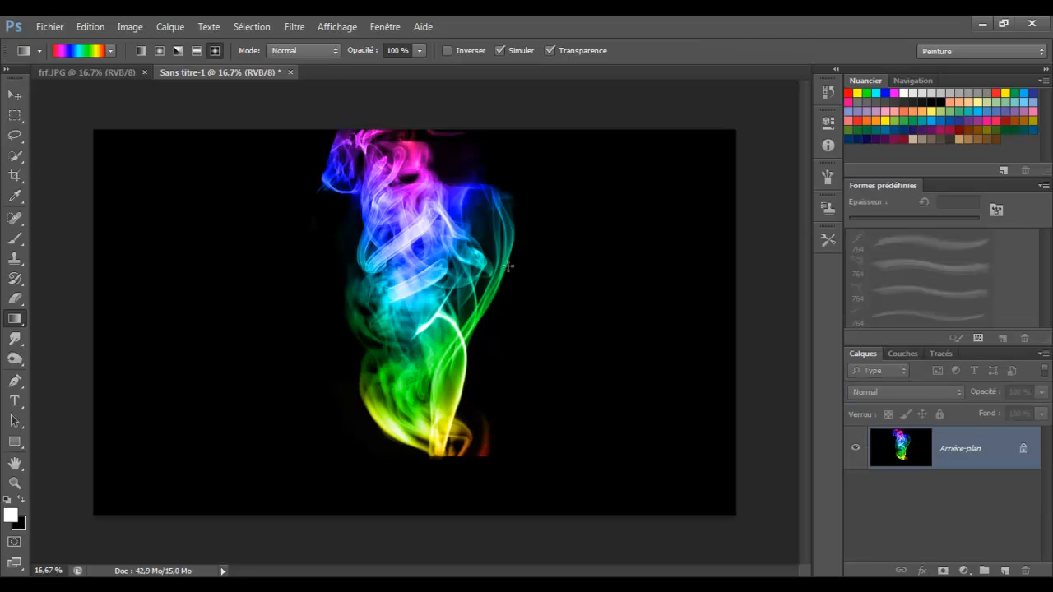
Step: Copy a rectangular selection around the coloured smoke and paste it into a new document of the same size
left_click(15, 115)
left_click_drag(297, 130, 552, 466)
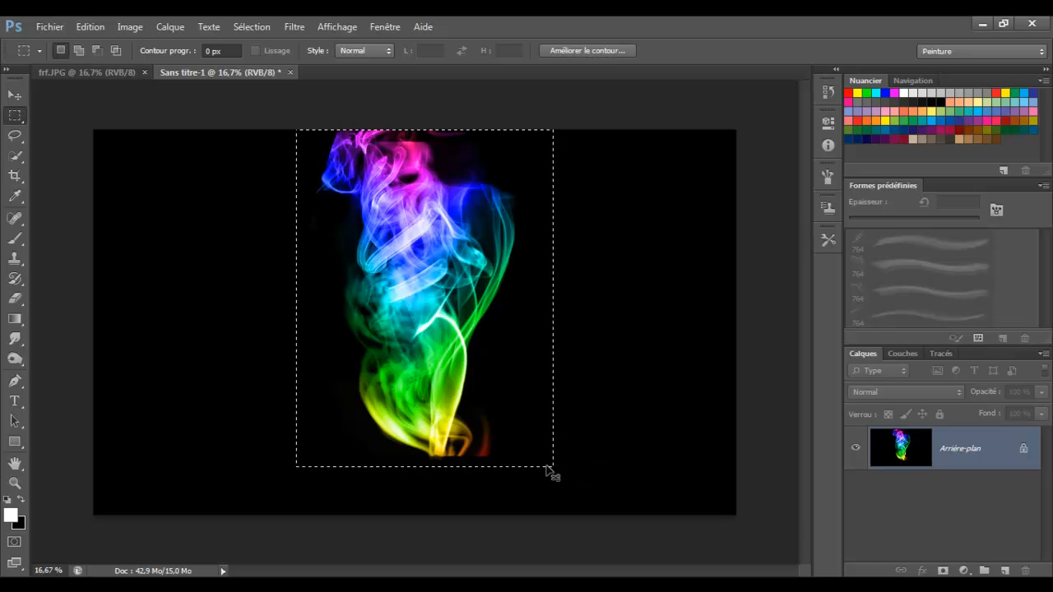
right_click(359, 72)
left_click(391, 134)
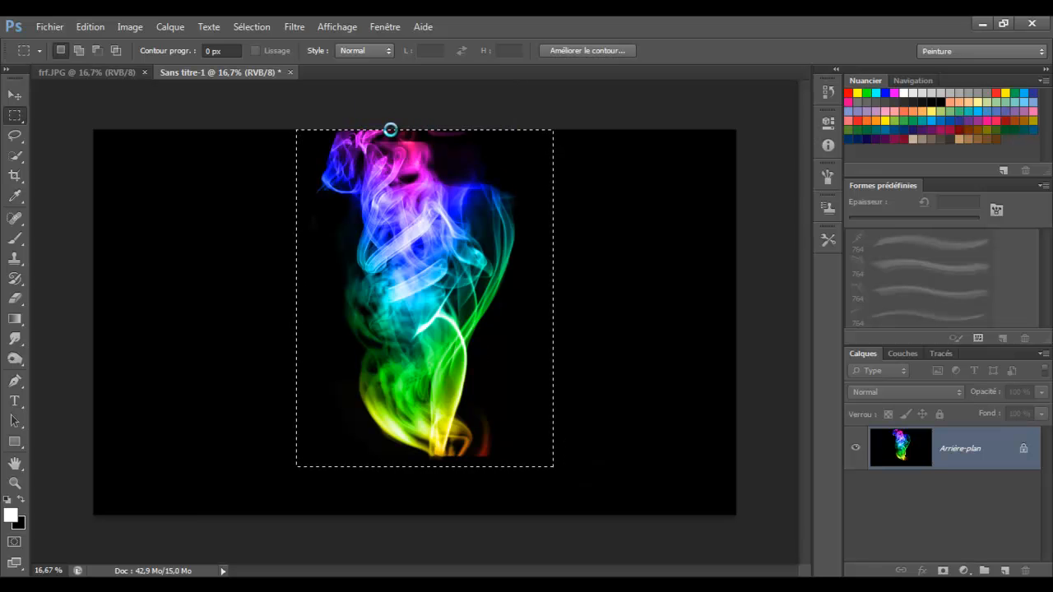
left_click(660, 154)
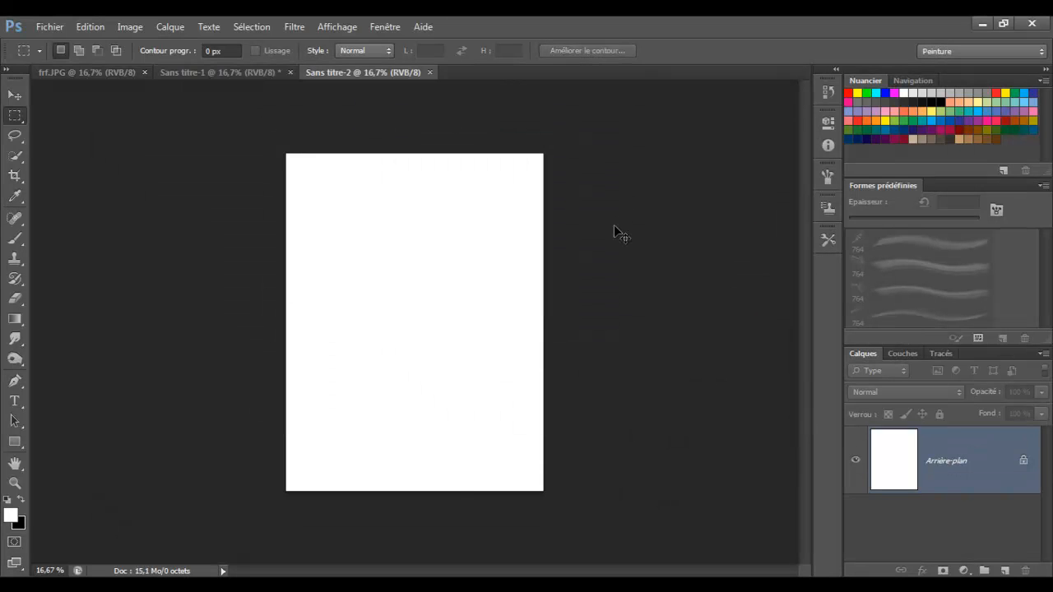
key("ctrl+v")
Step: Start saving the new smoke document under another name and choose the Effet fumée folder inside MONTAGE as its location
left_click(49, 26)
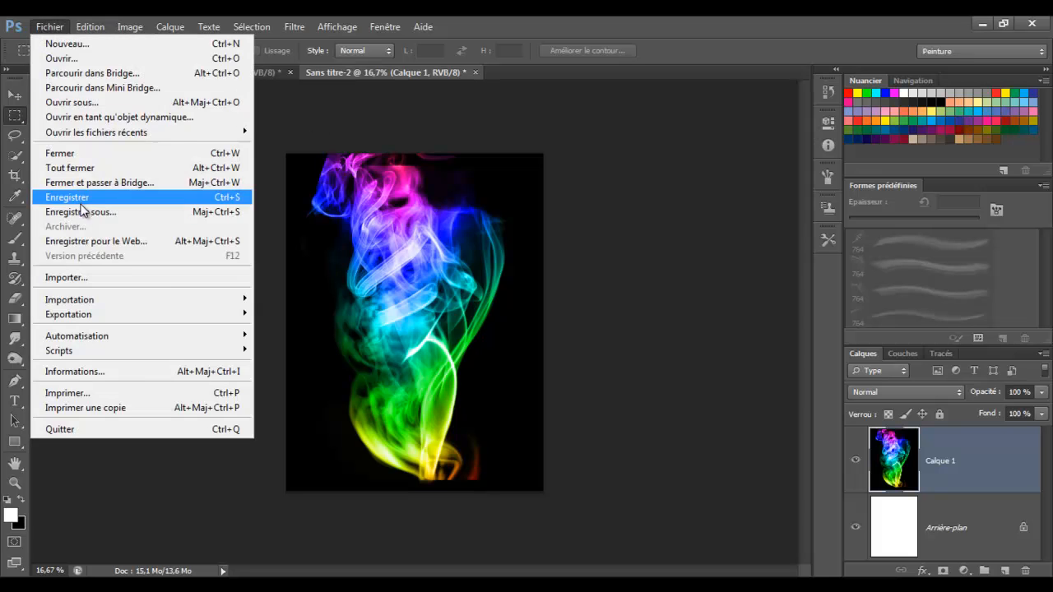
left_click(80, 210)
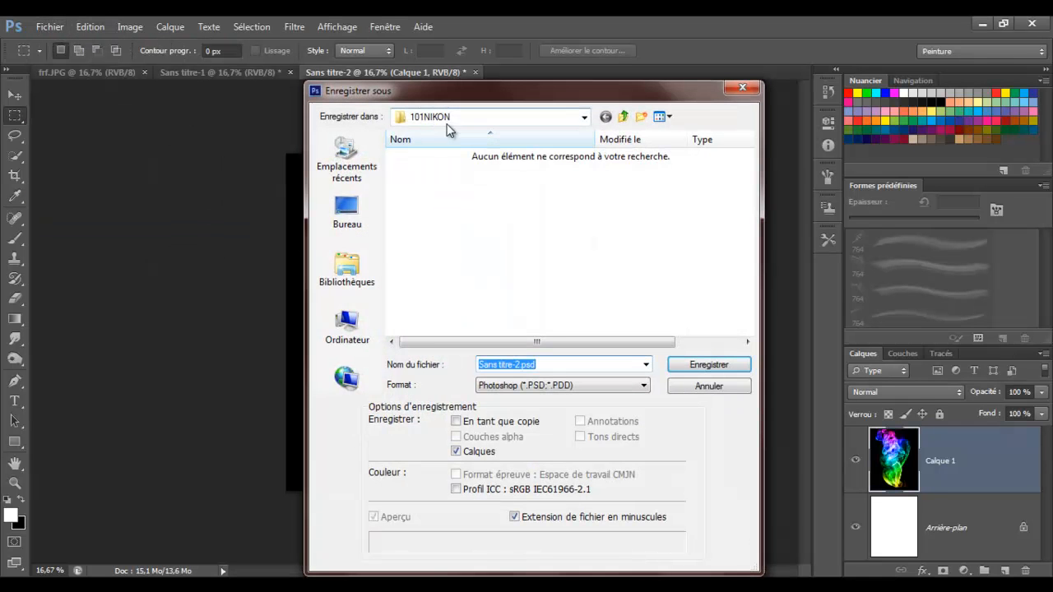
left_click(349, 272)
double_click(460, 167)
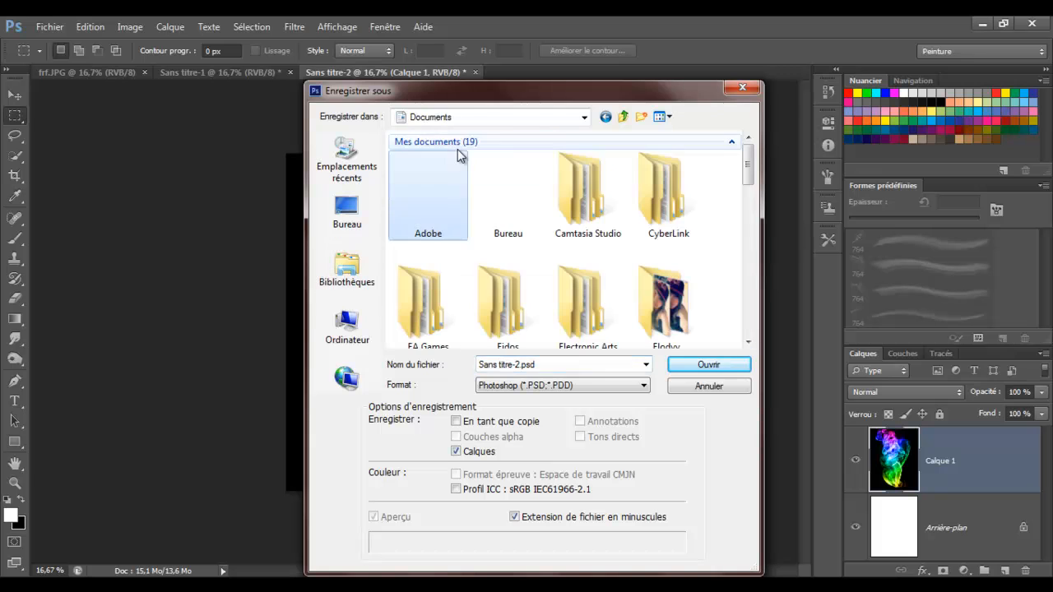
left_click(582, 117)
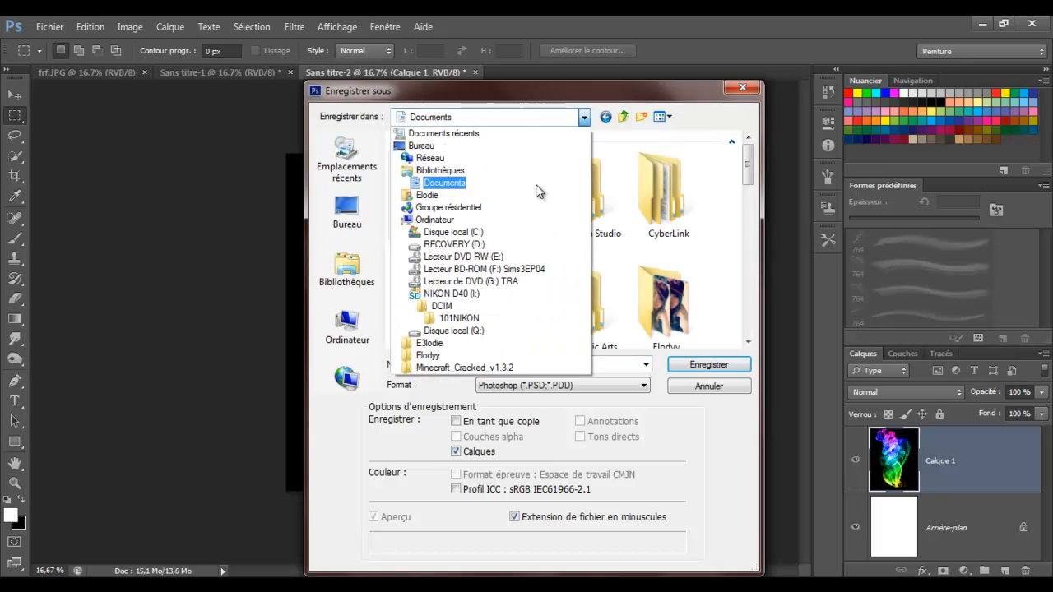
left_click(444, 197)
left_click(565, 308)
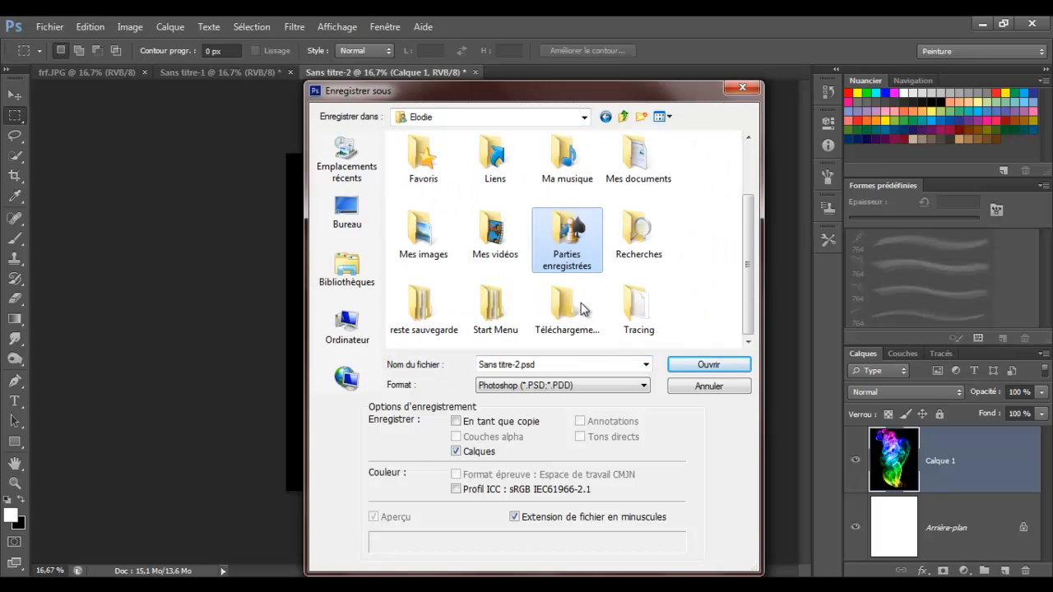
double_click(563, 325)
double_click(588, 191)
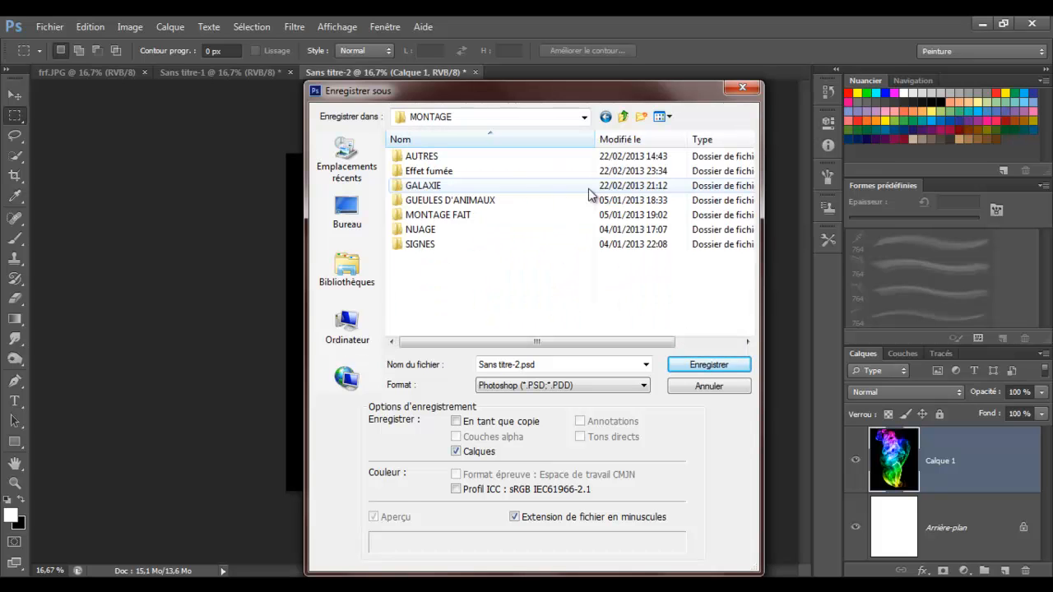
double_click(428, 171)
Step: Save the smoke image as a JPEG named Fumée1 with maximum quality 12
left_click(532, 364)
type("Fuée")
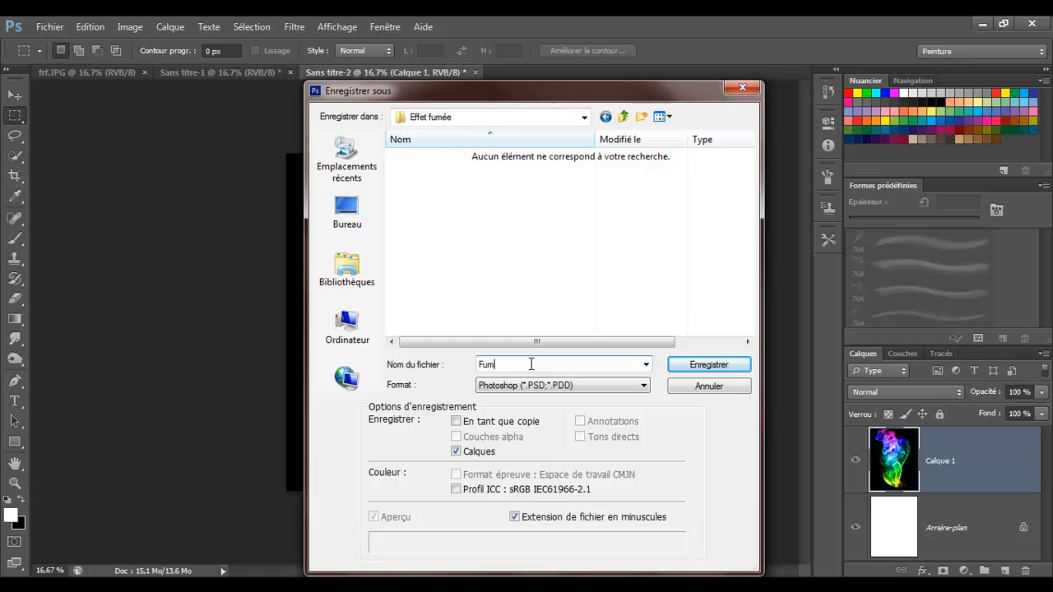
left_click(545, 388)
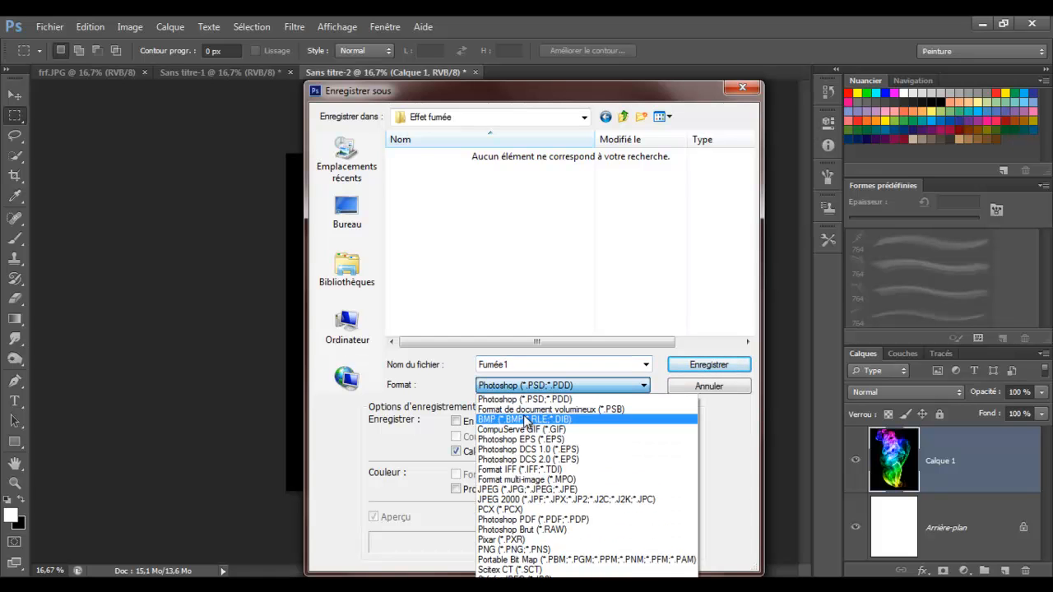
left_click(507, 491)
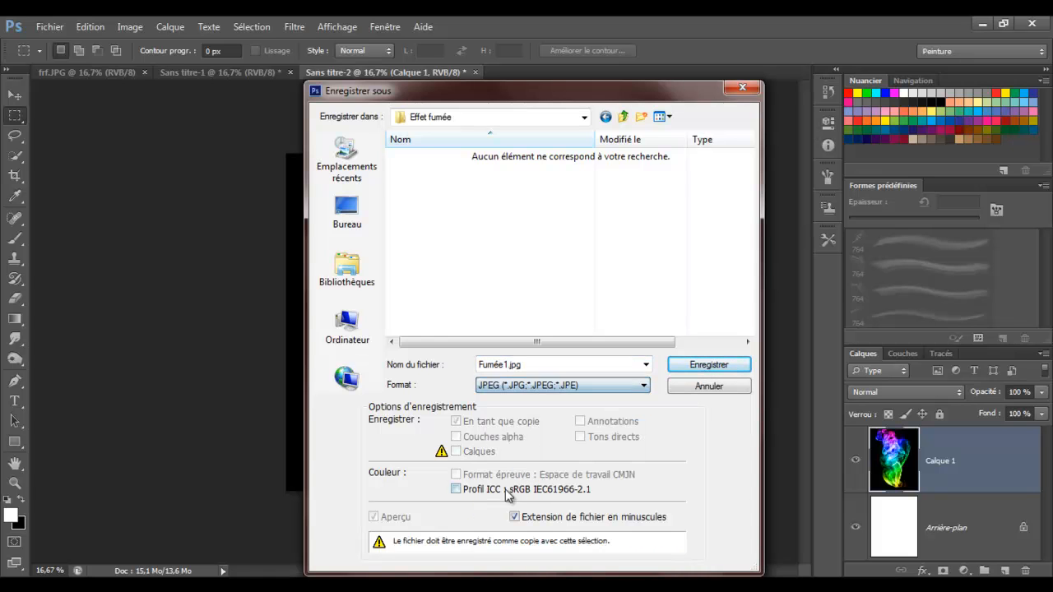
left_click(706, 367)
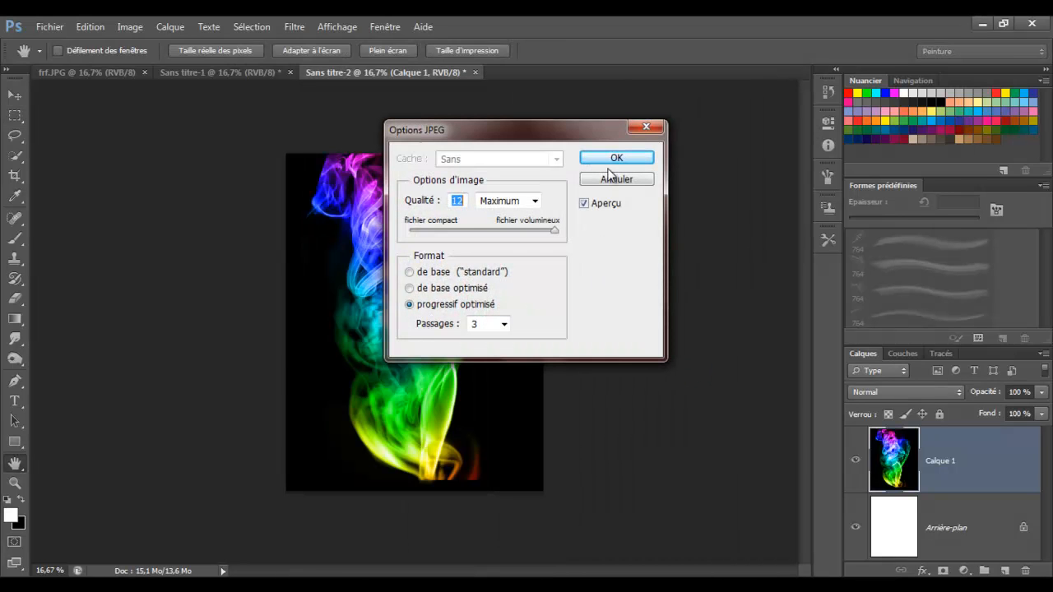
left_click(604, 159)
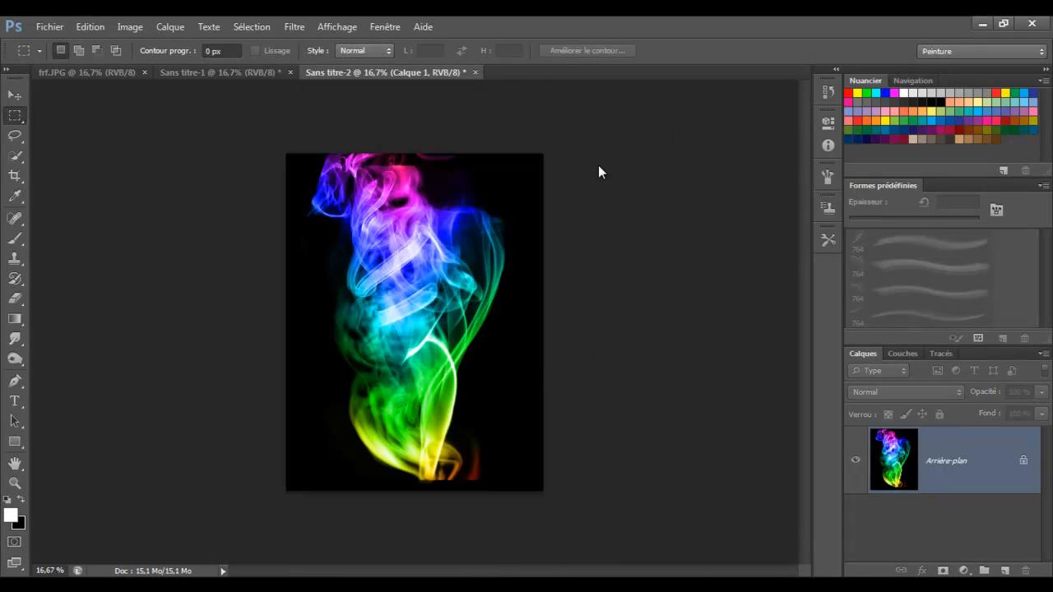
Step: Place Fumée1.jpg into the frf.JPG portrait and set its blend mode to Superposition
left_click(72, 75)
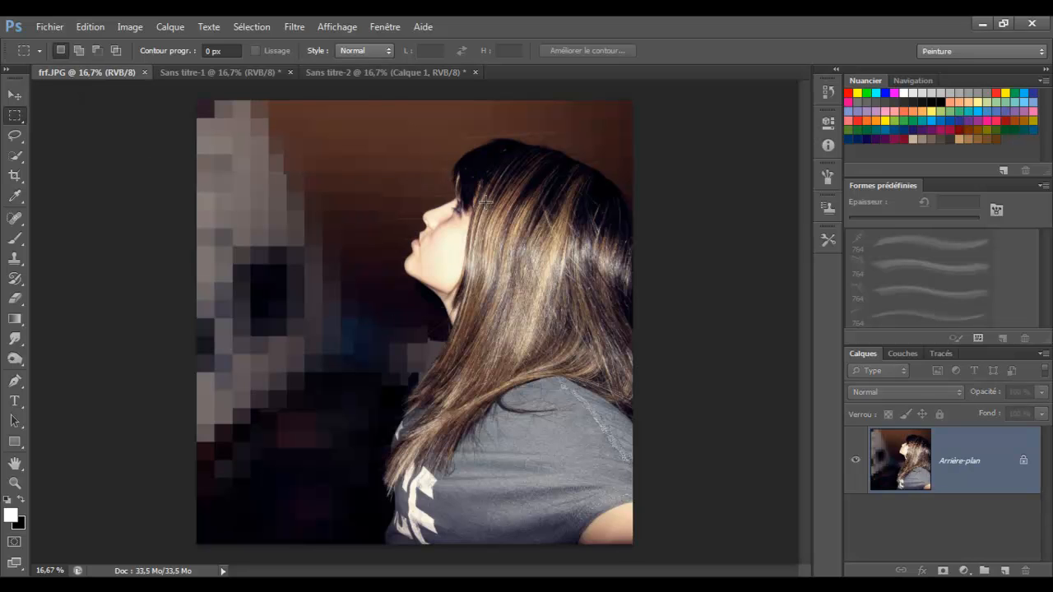
left_click(47, 28)
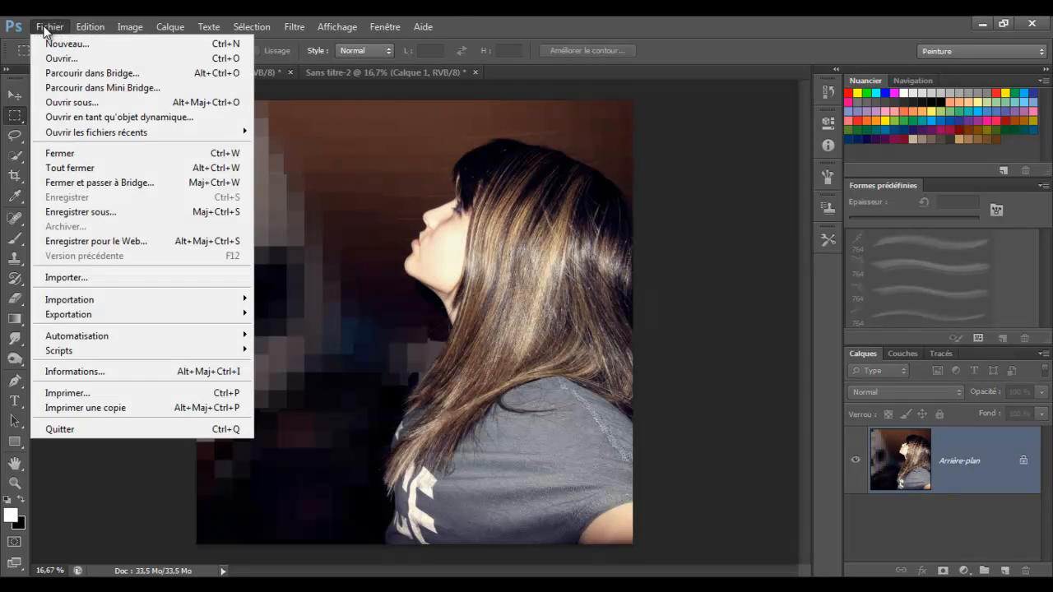
left_click(104, 280)
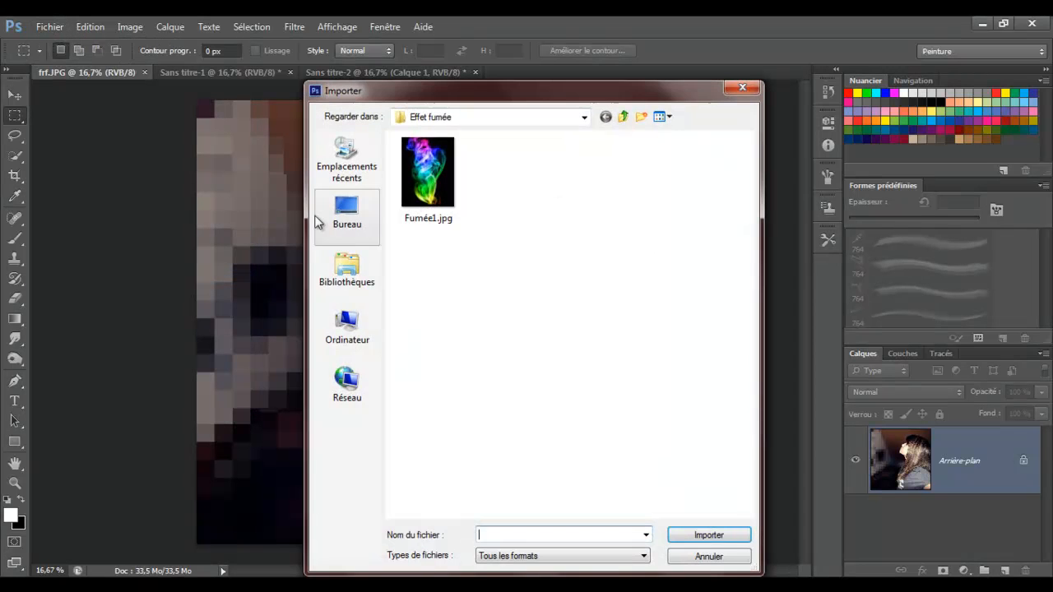
double_click(440, 188)
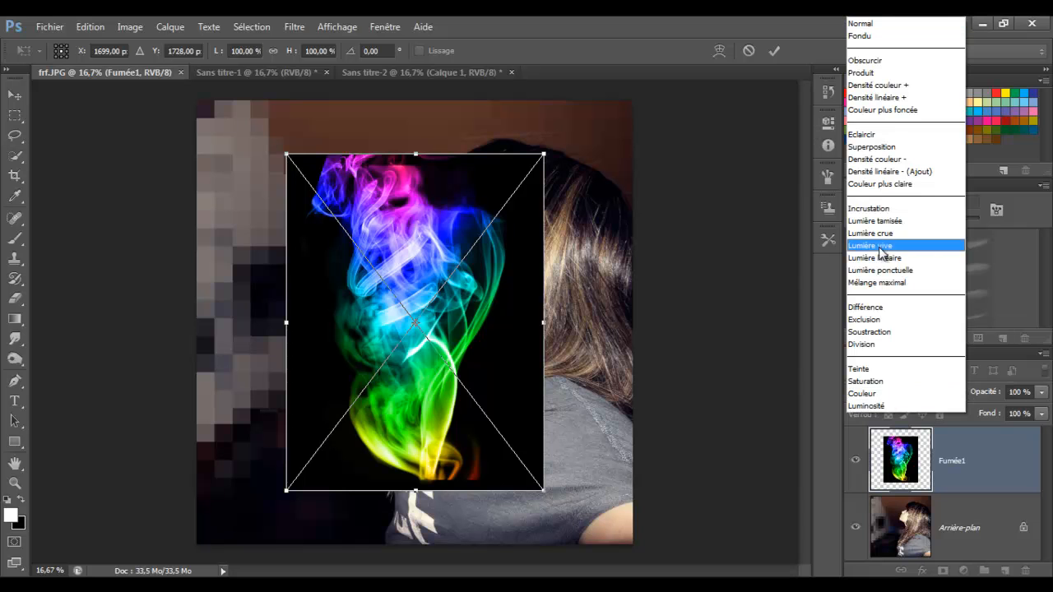
left_click(883, 149)
Step: Scale the placed smoke down, rotate it about -49°, position it at the woman's mouth, and set its opacity to 36 %
left_click_drag(572, 510, 672, 312)
left_click(1041, 393)
left_click_drag(991, 411, 989, 410)
left_click_drag(454, 372, 340, 196)
left_click_drag(524, 157, 339, 158)
left_click_drag(248, 193, 375, 235)
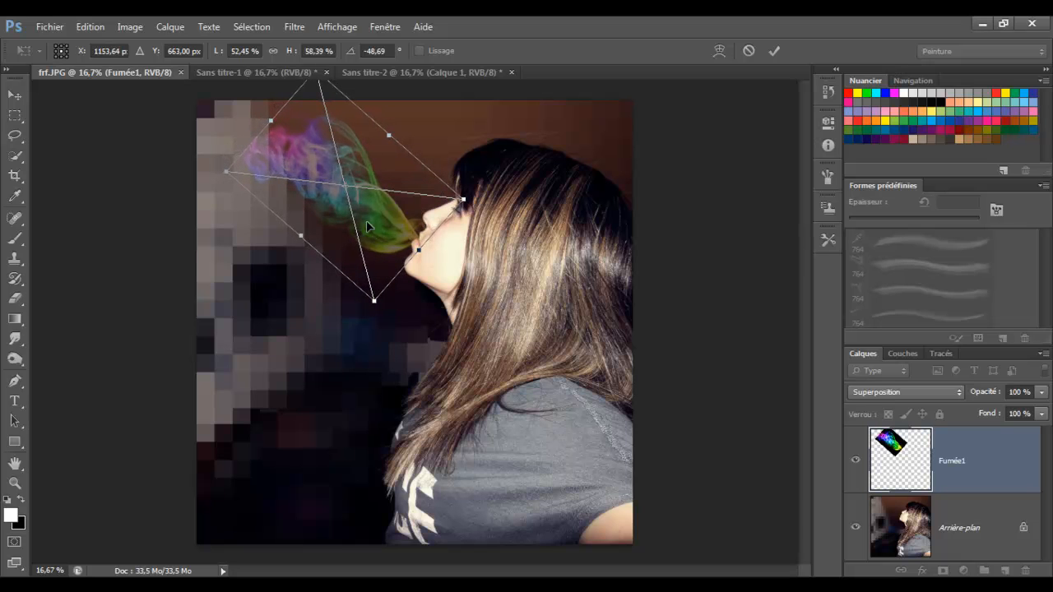
left_click_drag(227, 170, 205, 147)
left_click_drag(359, 212, 359, 210)
right_click(318, 206)
left_click(337, 214)
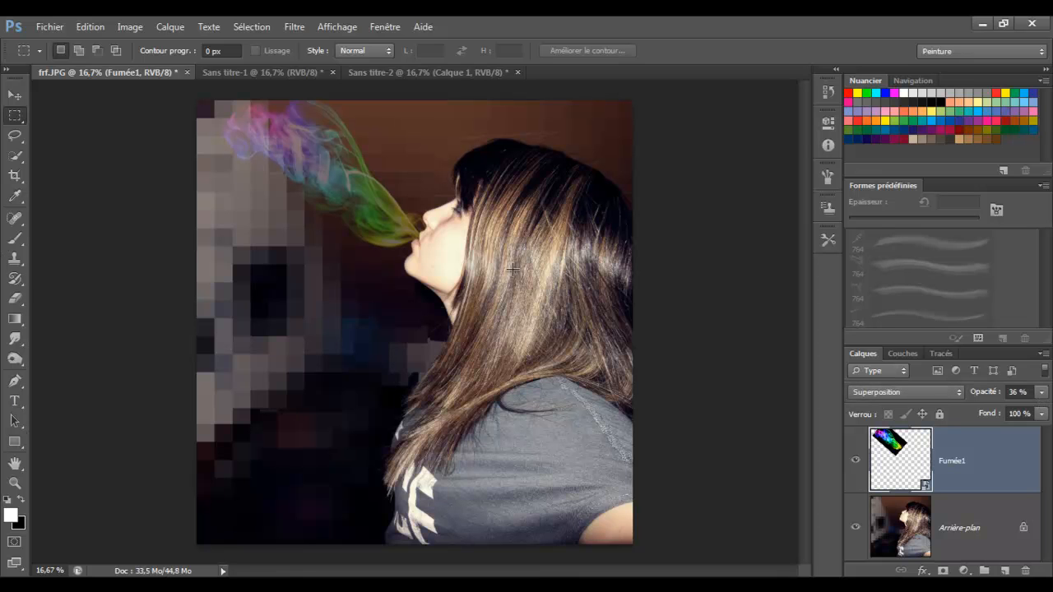
Step: Choose the first soft round brush and try painting on the Fumée1 layer, declining to rasterize the smart object
left_click(15, 239)
left_click(77, 52)
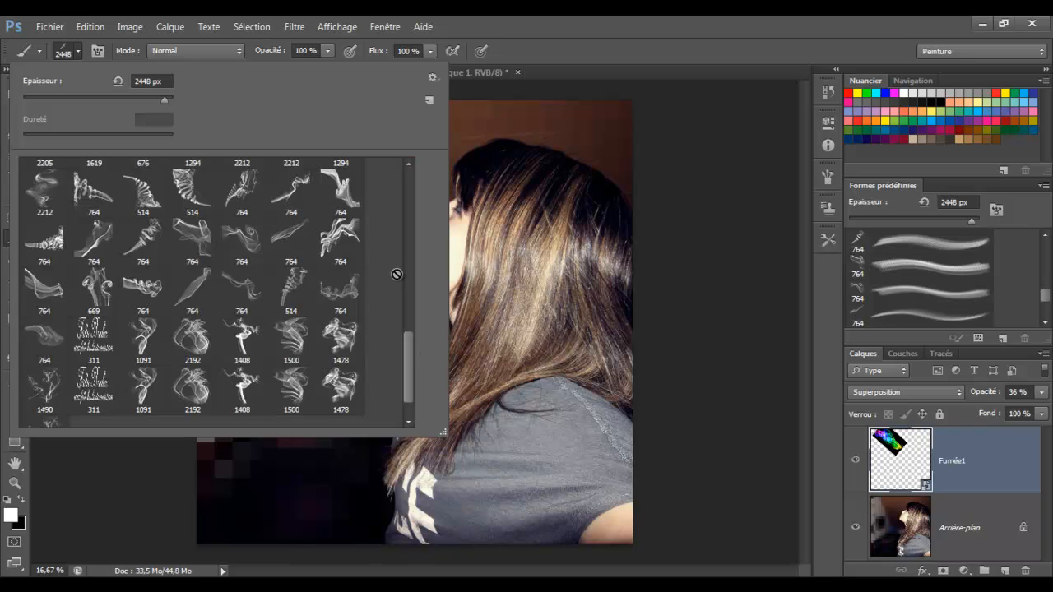
left_click_drag(409, 365, 399, 183)
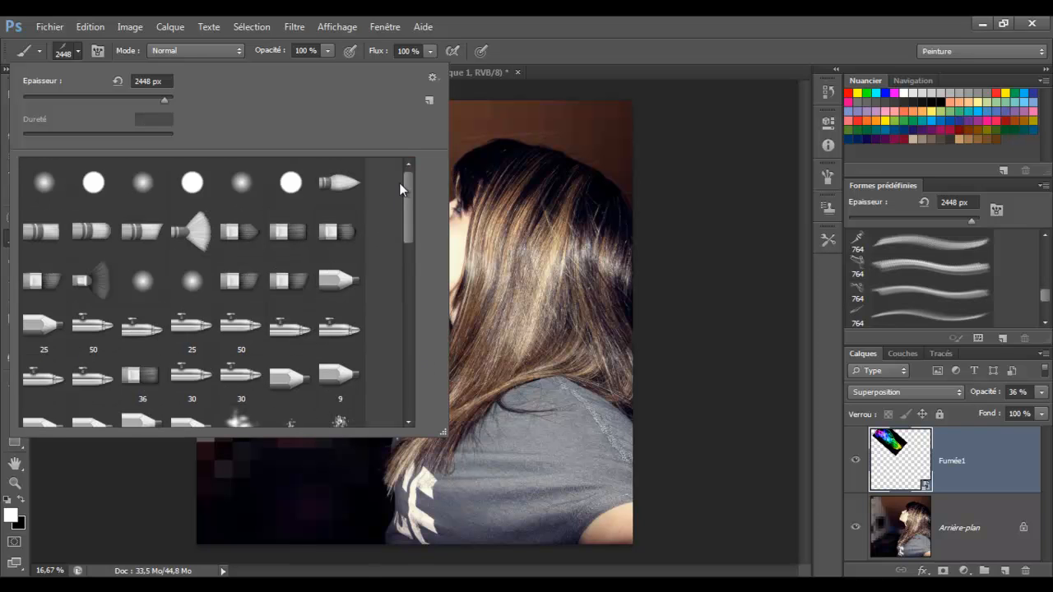
left_click(63, 193)
left_click(547, 216)
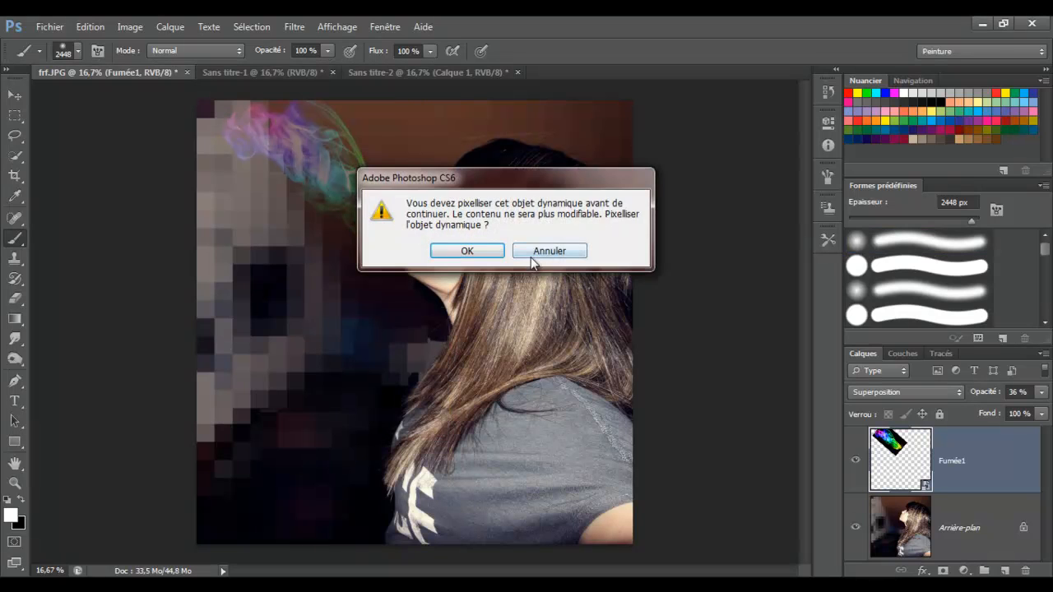
left_click(511, 251)
Step: Set the soft round brush's size to 54 px and switch to the Zoom tool
left_click(80, 51)
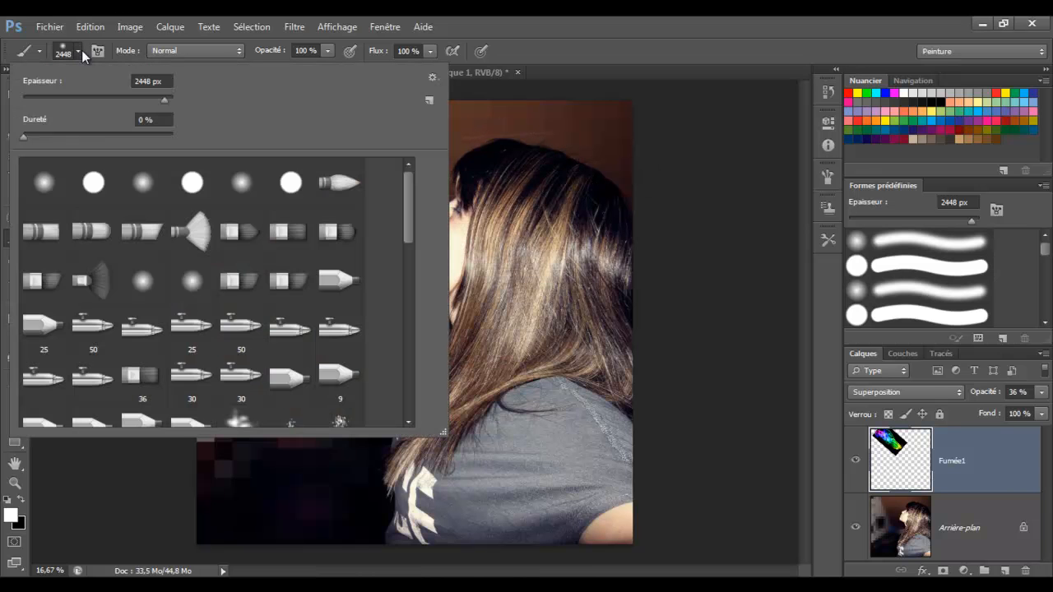
left_click(65, 98)
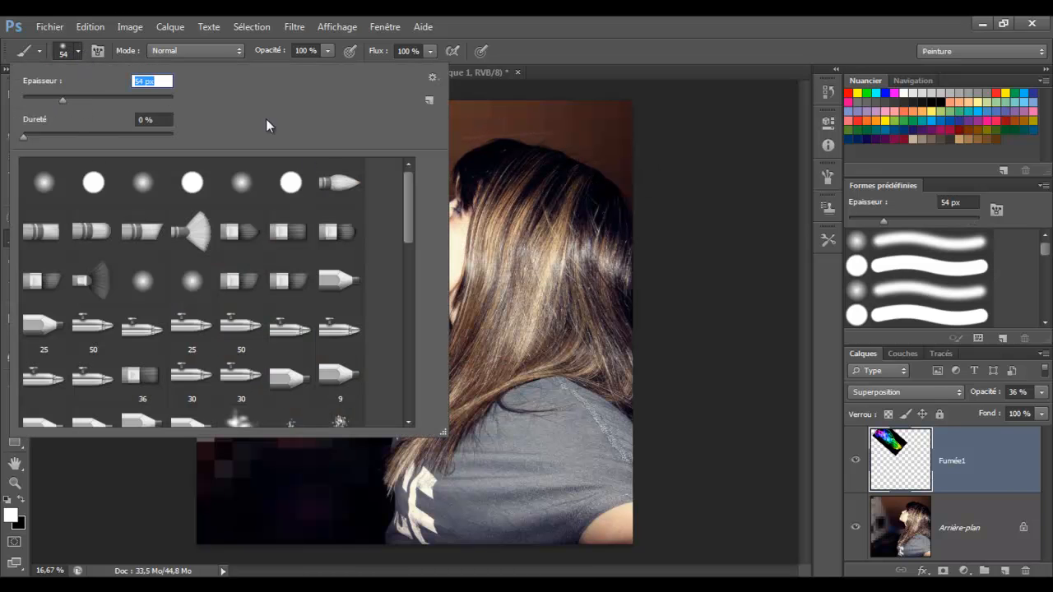
left_click(74, 50)
left_click(14, 483)
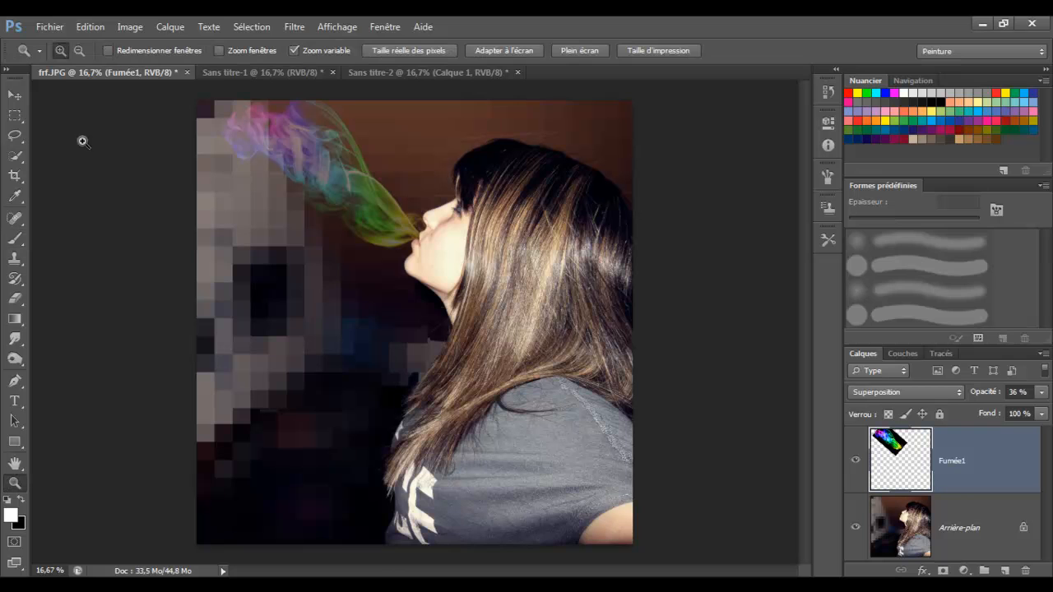
Step: Add a layer mask to the Fumée1 layer, undoing the trial brush stroke made near the nose
left_click(421, 238)
left_click_drag(422, 238, 341, 241)
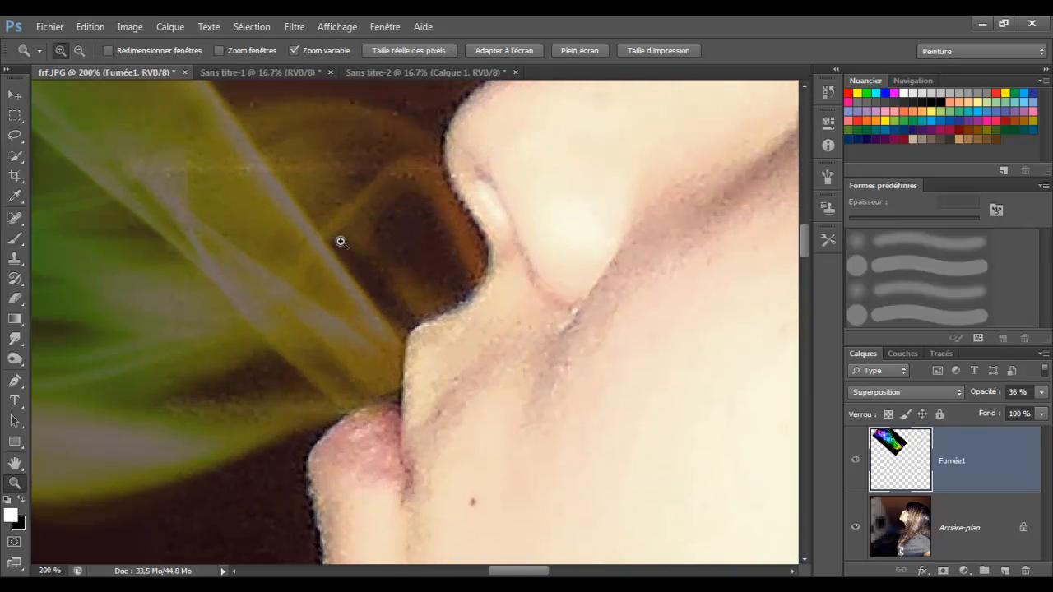
left_click(17, 237)
left_click(336, 150)
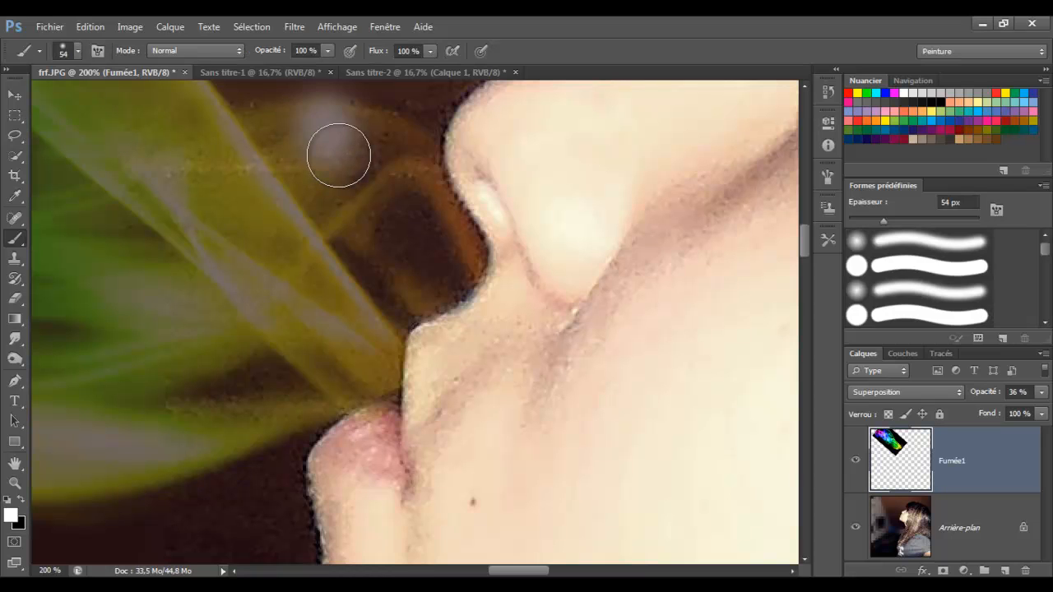
key("ctrl+z")
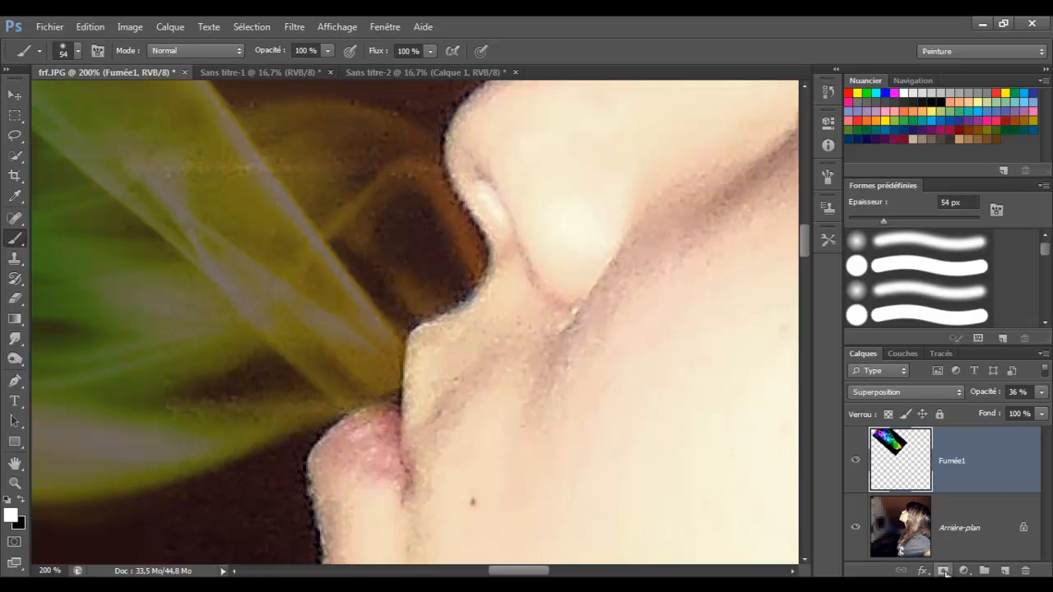
left_click(943, 570)
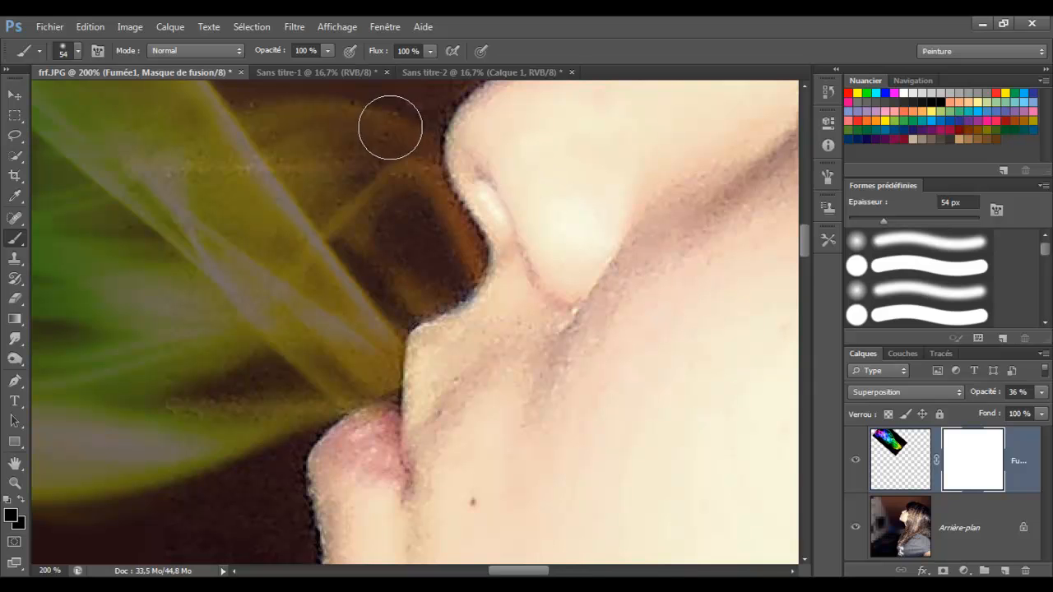
Step: Paint black on the Fumée1 mask with the 54 px soft brush to hide stray smoke around the nose and lips
mouse_move(399, 139)
left_mouse_down()
mouse_move(439, 140)
mouse_move(474, 171)
mouse_move(457, 245)
mouse_move(381, 158)
mouse_move(304, 101)
mouse_move(299, 128)
mouse_move(327, 153)
mouse_move(258, 109)
mouse_move(385, 235)
mouse_move(458, 345)
left_mouse_up()
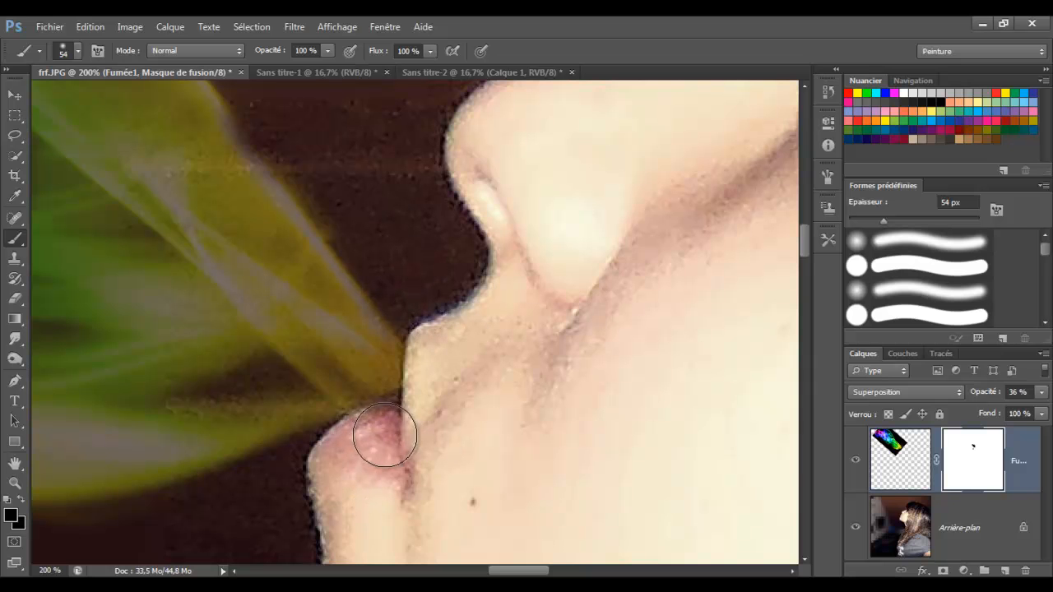
mouse_move(402, 282)
left_mouse_down()
mouse_move(439, 384)
mouse_move(422, 395)
left_mouse_up()
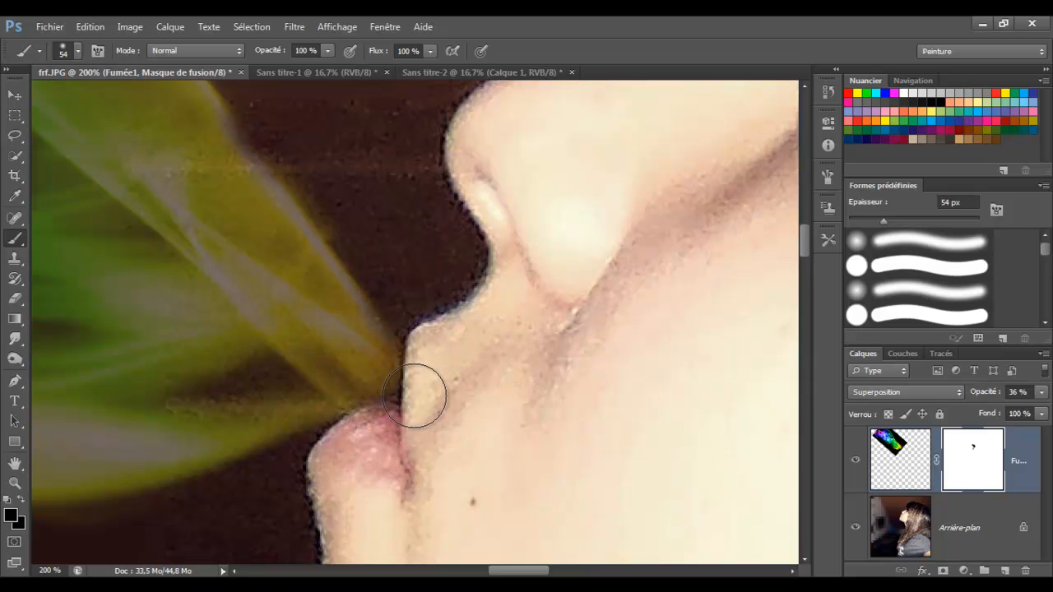
scroll(515, 294, "up", 8)
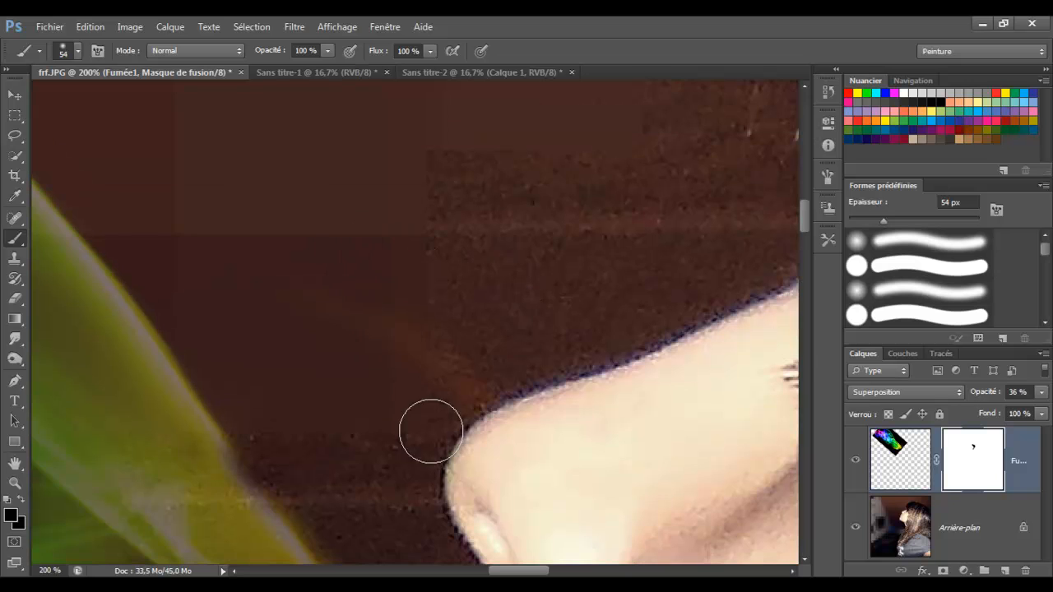
scroll(455, 378, "down", 10)
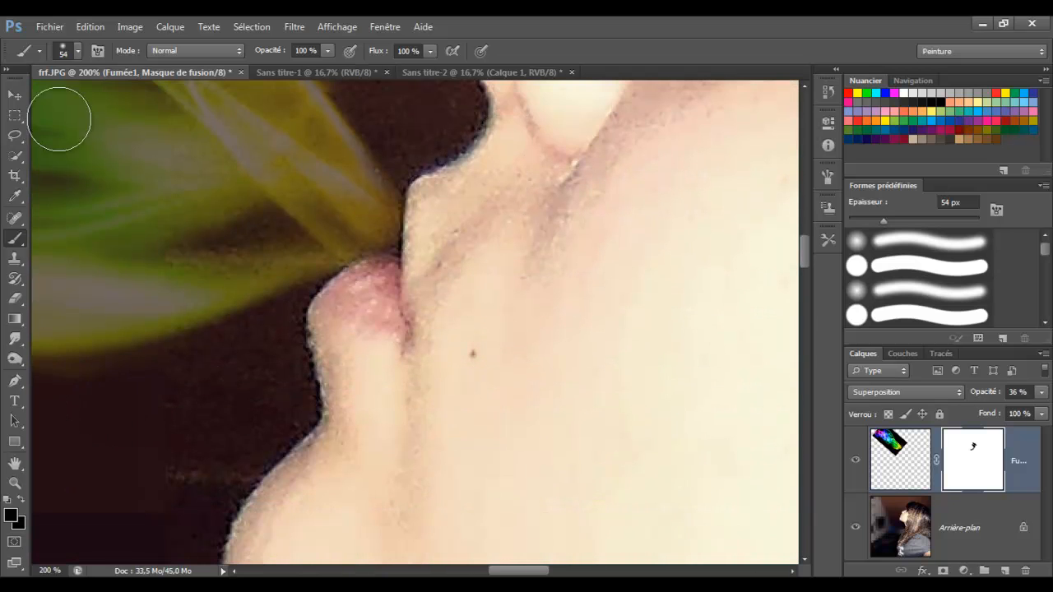
Step: Paint black on the mask over the smoke's far outer edges, first at 100 % and then at 30 % brush opacity
left_click(14, 483)
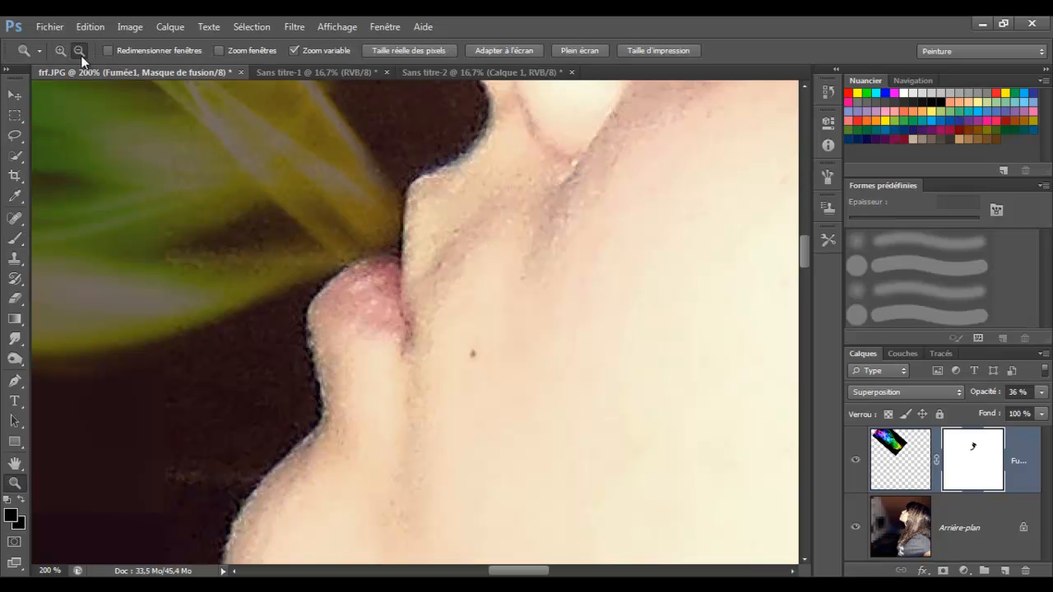
left_click(203, 226)
left_click(206, 227)
left_click(215, 232)
left_click(218, 234)
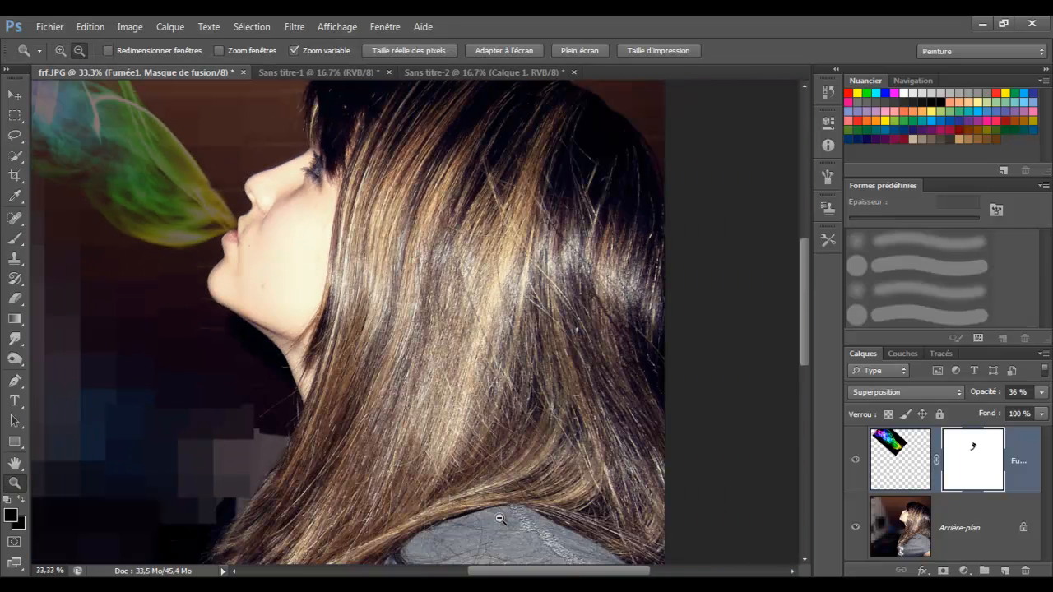
left_click_drag(501, 573, 449, 571)
scroll(398, 310, "up", 5)
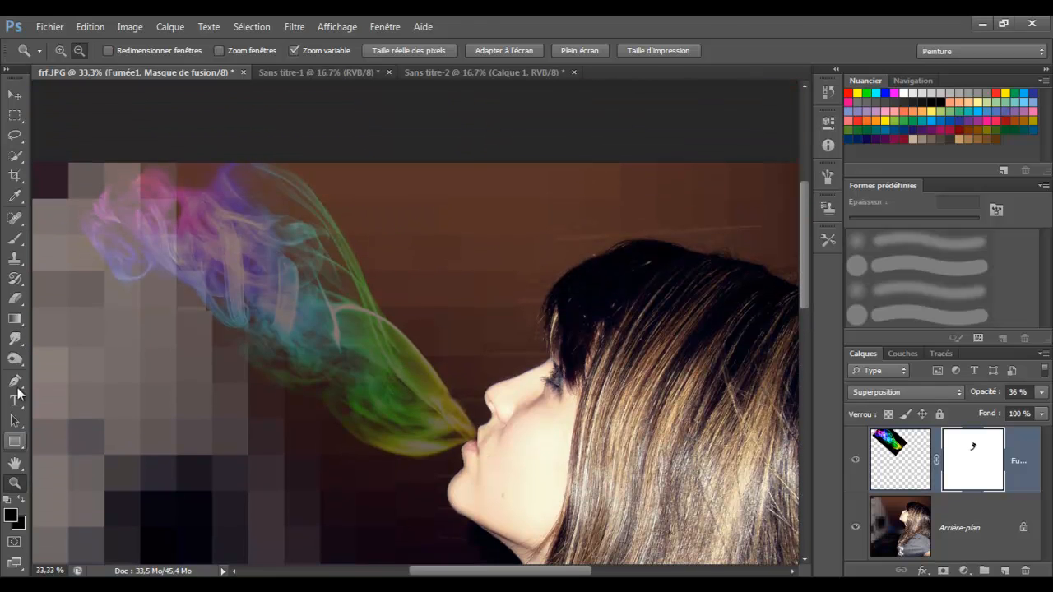
left_click(18, 238)
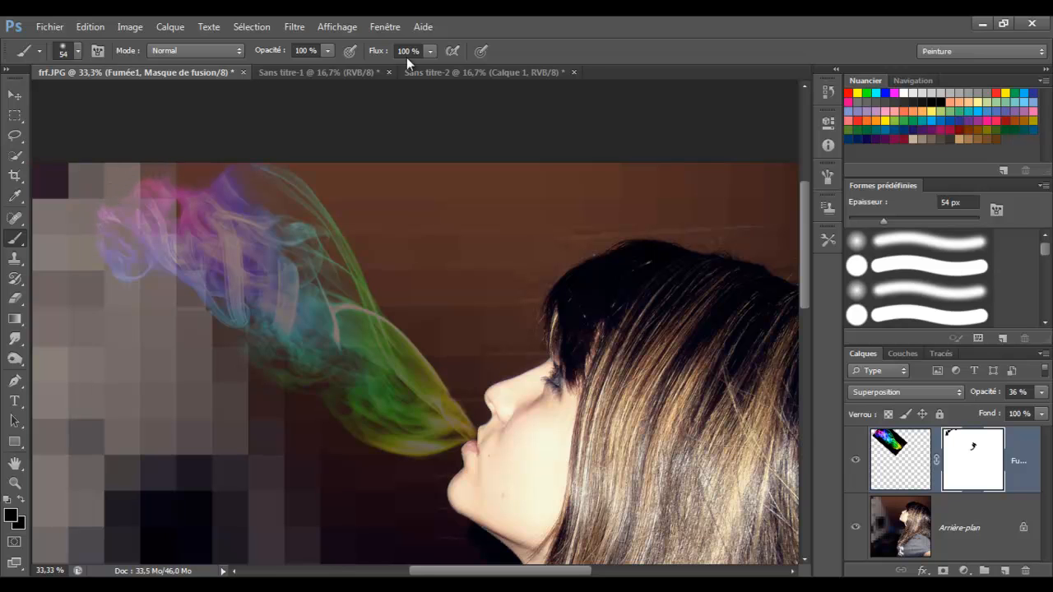
left_click(327, 51)
left_click_drag(314, 66, 273, 72)
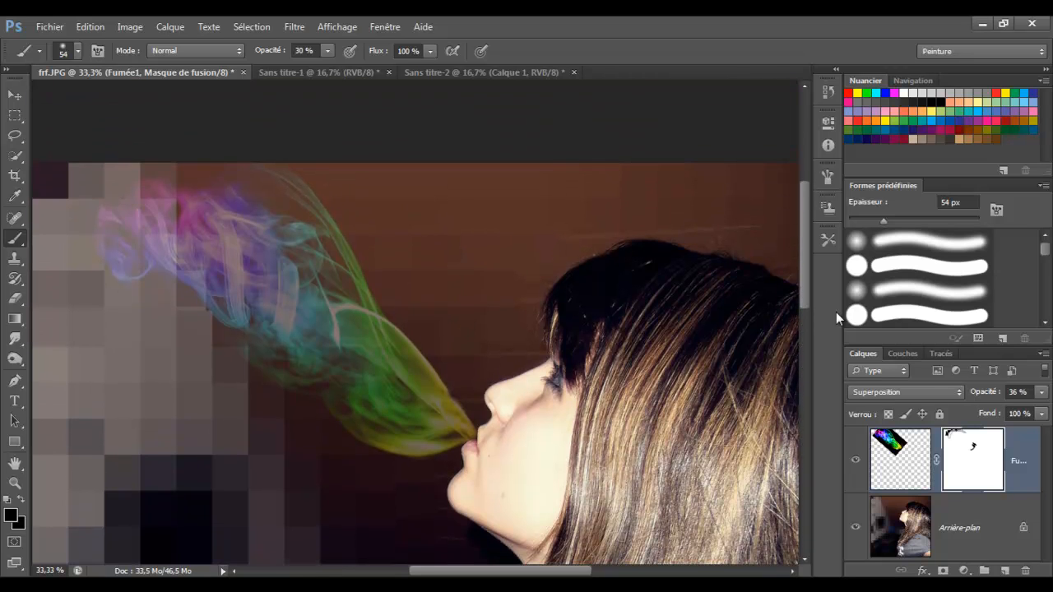
Step: Set the Fumée1 layer's opacity to 100 %
left_click(1040, 392)
left_click_drag(1020, 416, 1046, 410)
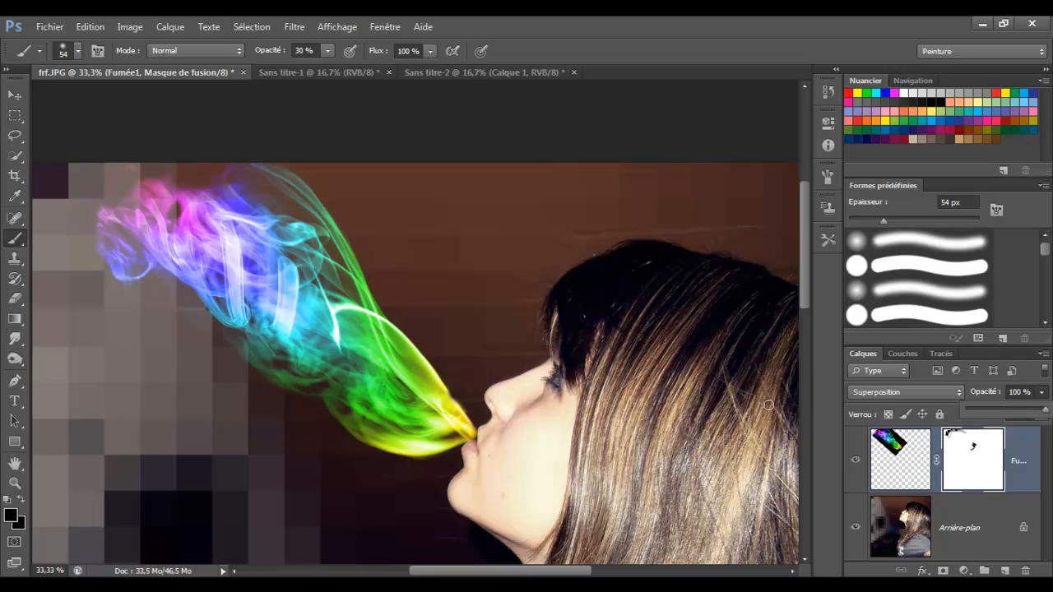
scroll(732, 435, "down", 6)
scroll(622, 380, "up", 5)
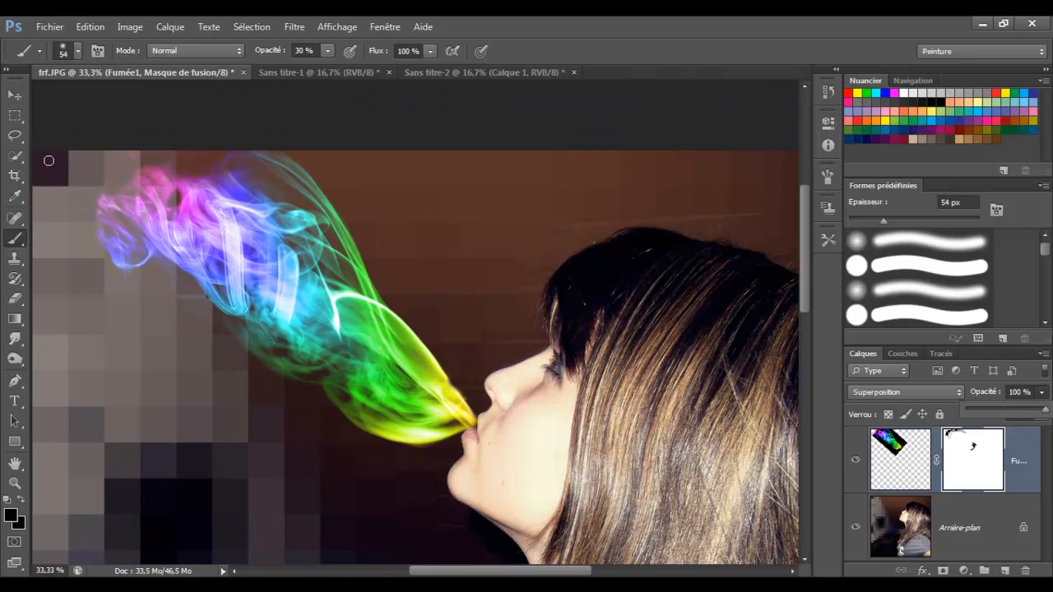
Step: Bring the whole portrait into view and set the Fumée1 layer's opacity to 80 %
left_click(15, 482)
left_click(305, 280, "alt")
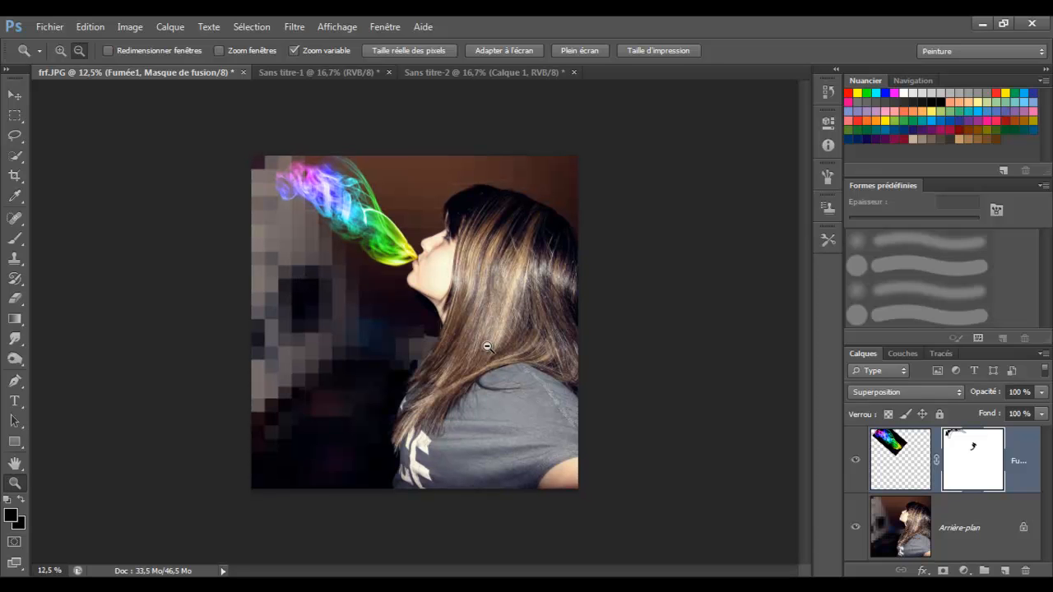
left_click(1043, 391)
mouse_move(1041, 413)
left_mouse_down()
mouse_move(1005, 412)
mouse_move(1041, 411)
left_mouse_up()
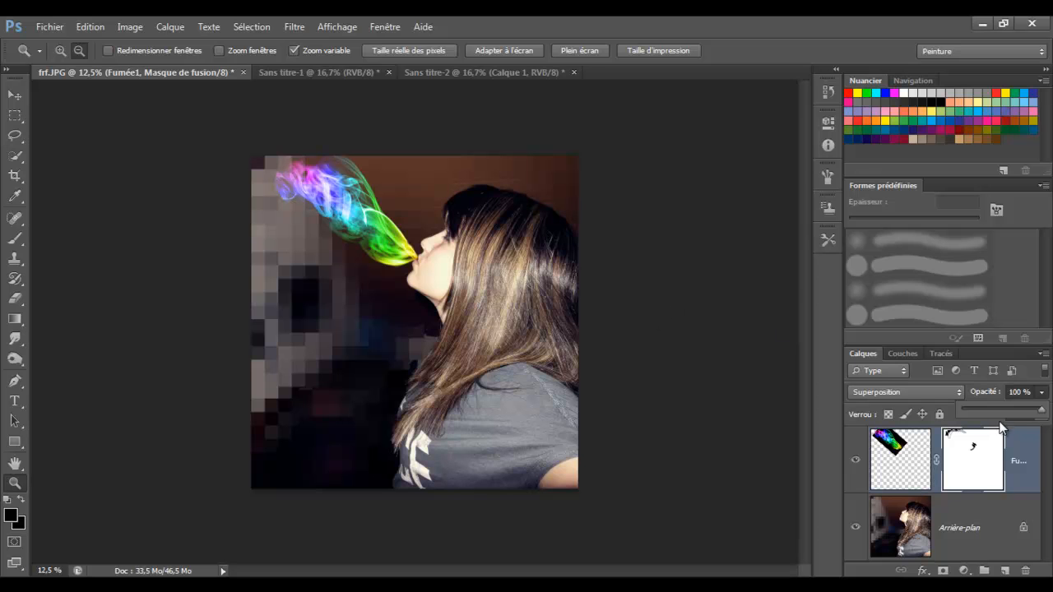
mouse_move(1047, 411)
left_mouse_down()
mouse_move(1007, 409)
mouse_move(1041, 409)
left_mouse_up()
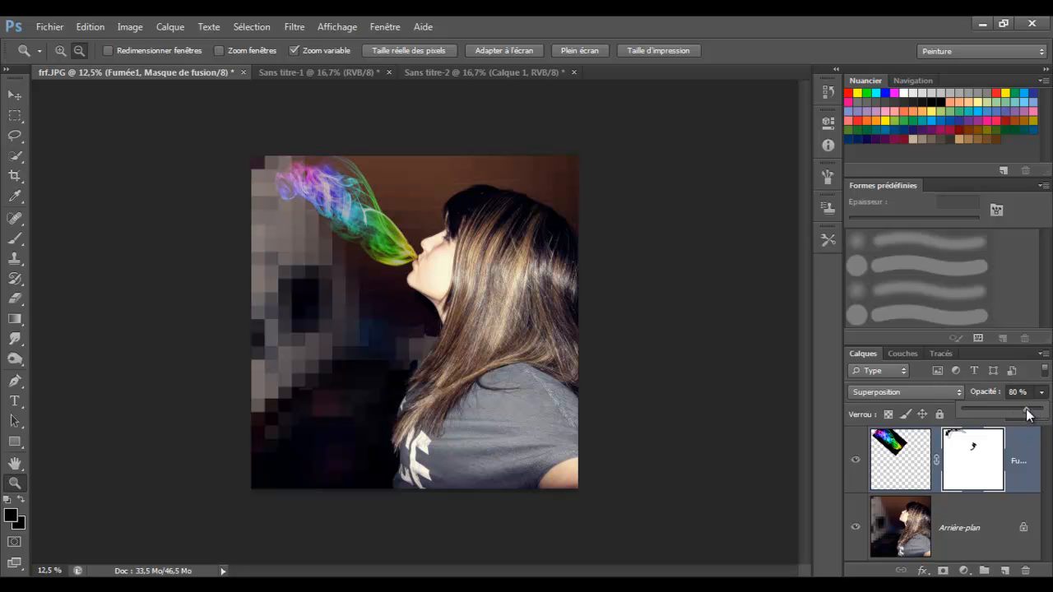
right_click(1025, 469)
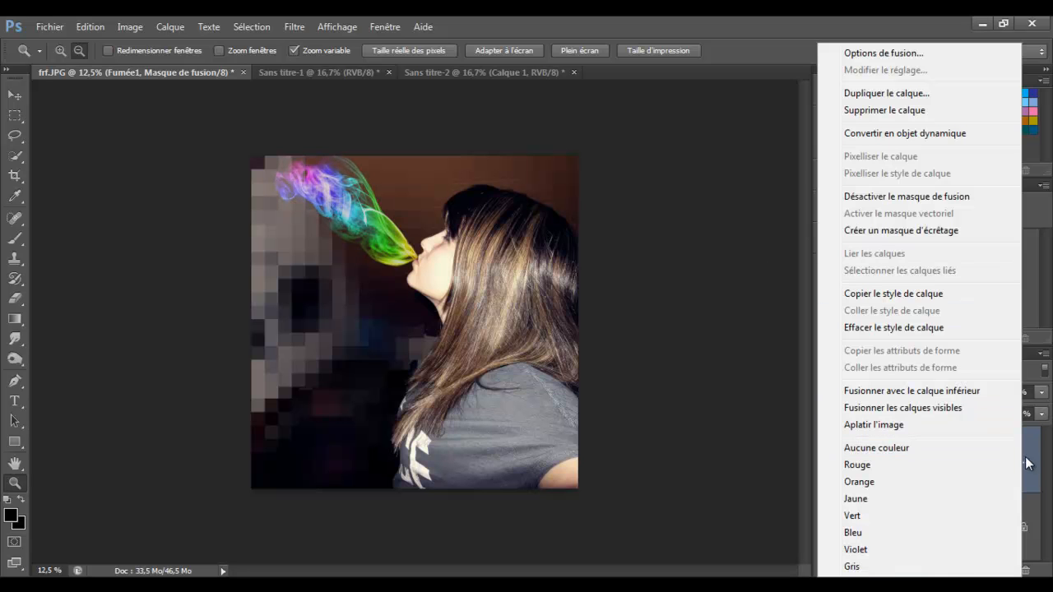
left_click(1027, 466)
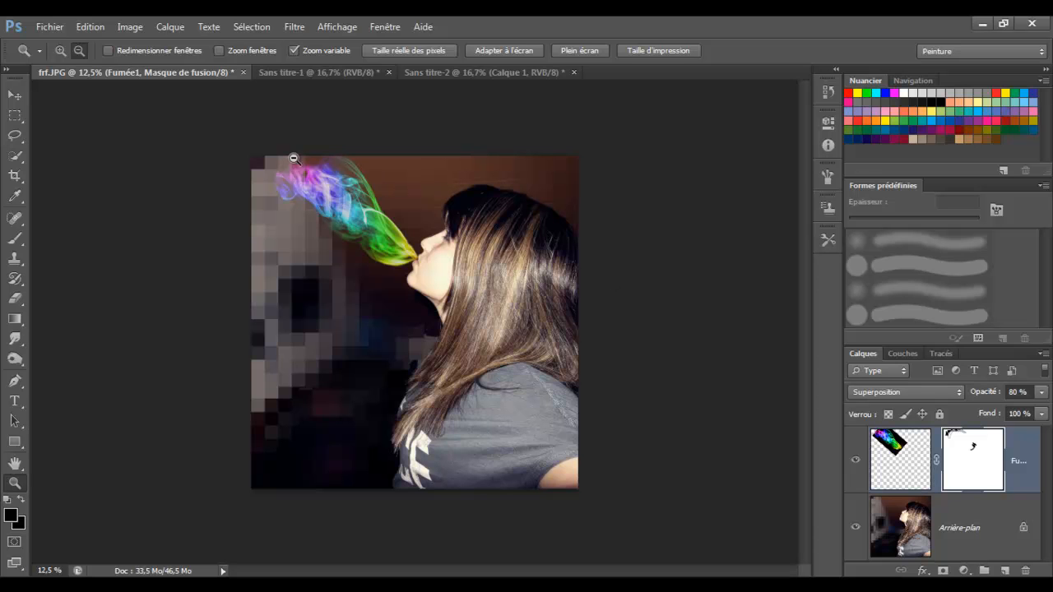